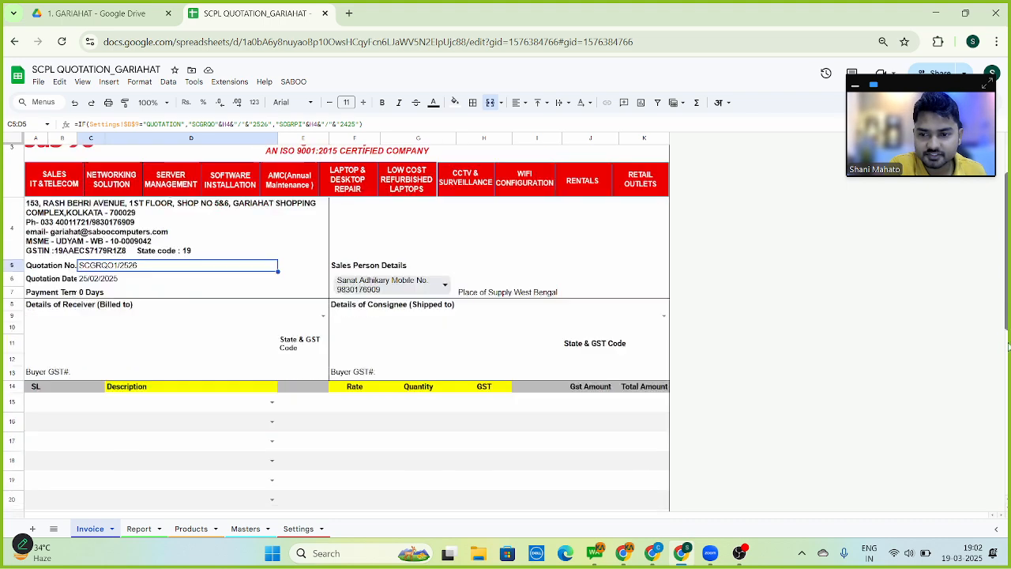
Examine the Invoice sheet's company address, quotation number, quotation date and available sales person choices.
scroll(994, 268, "down", 3)
scroll(994, 268, "up", 3)
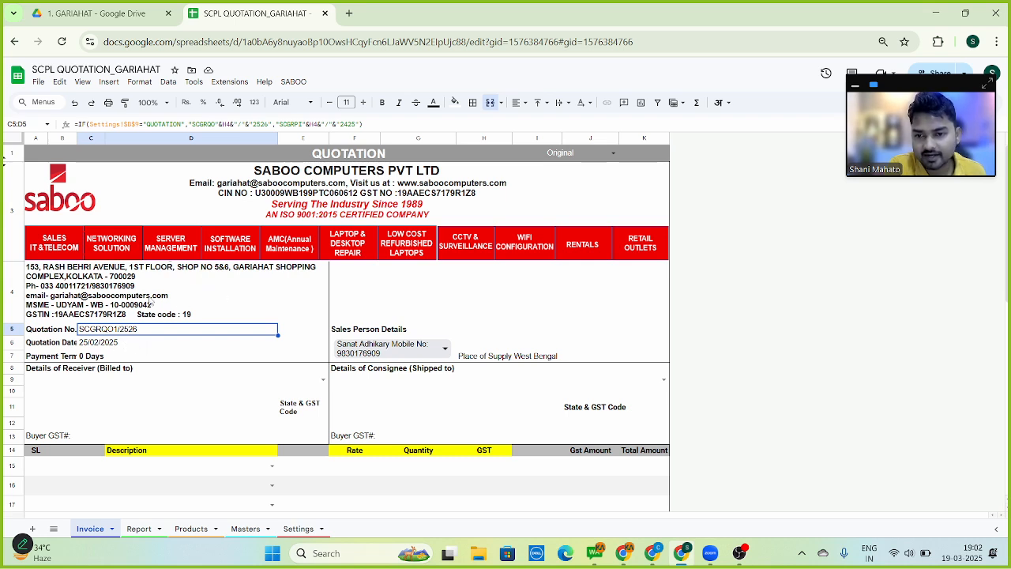
left_click(227, 302)
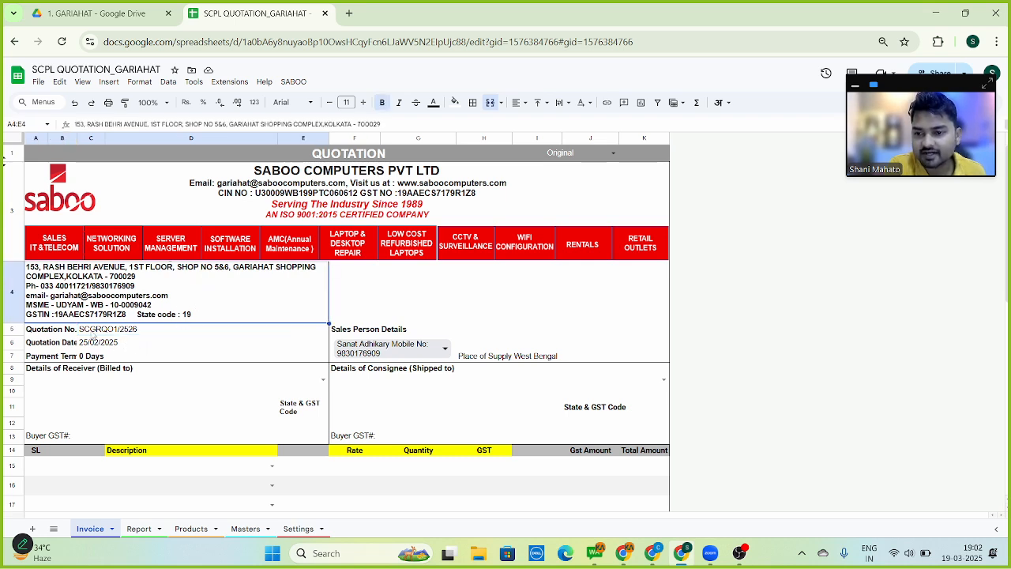
left_click(164, 330)
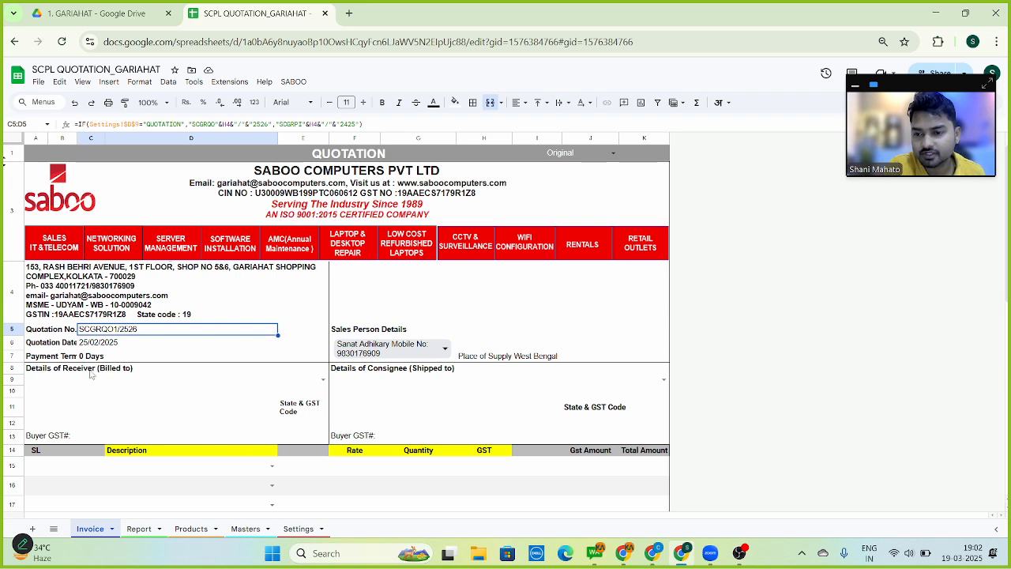
left_click(122, 347)
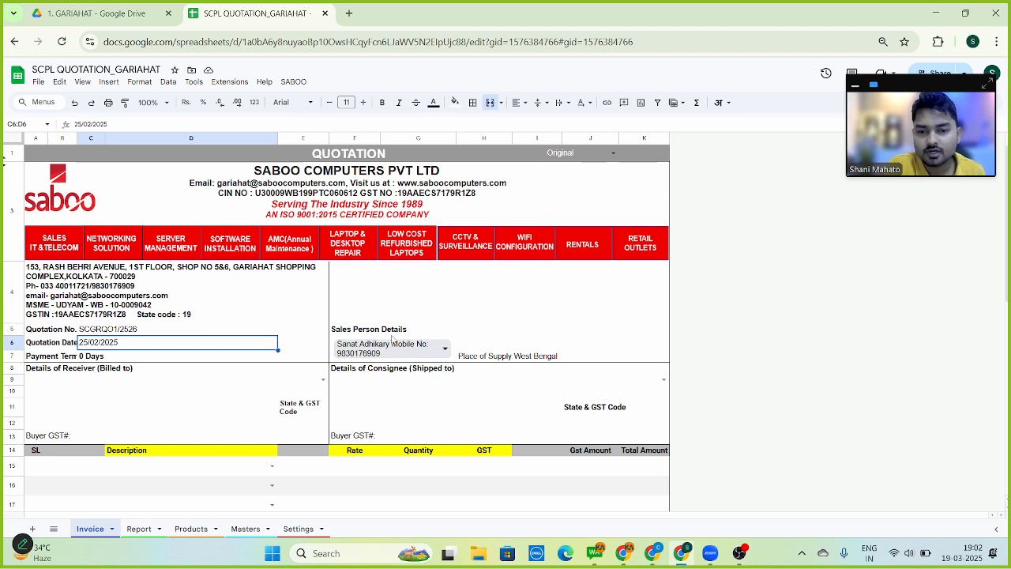
left_click(447, 350)
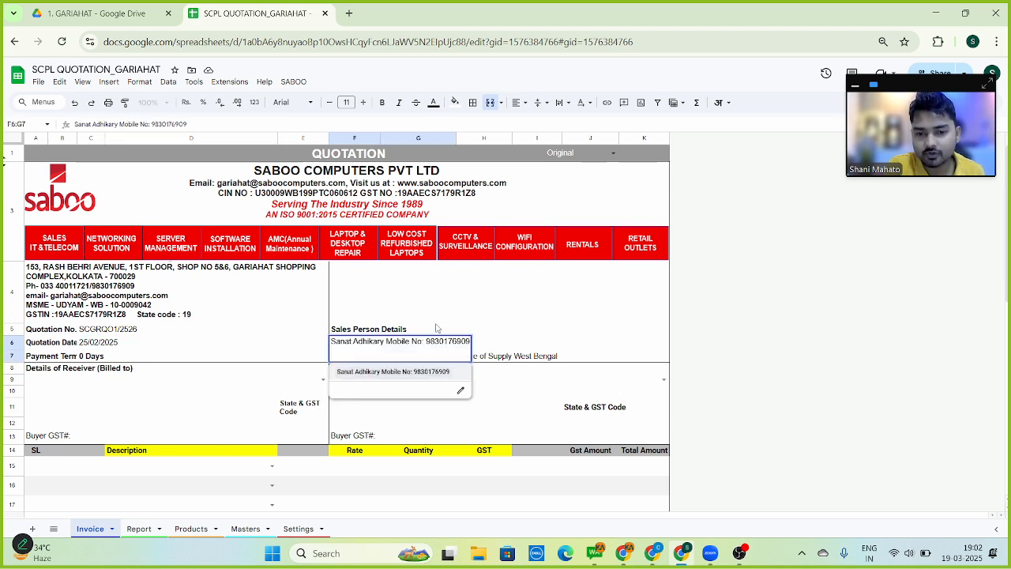
left_click(435, 320)
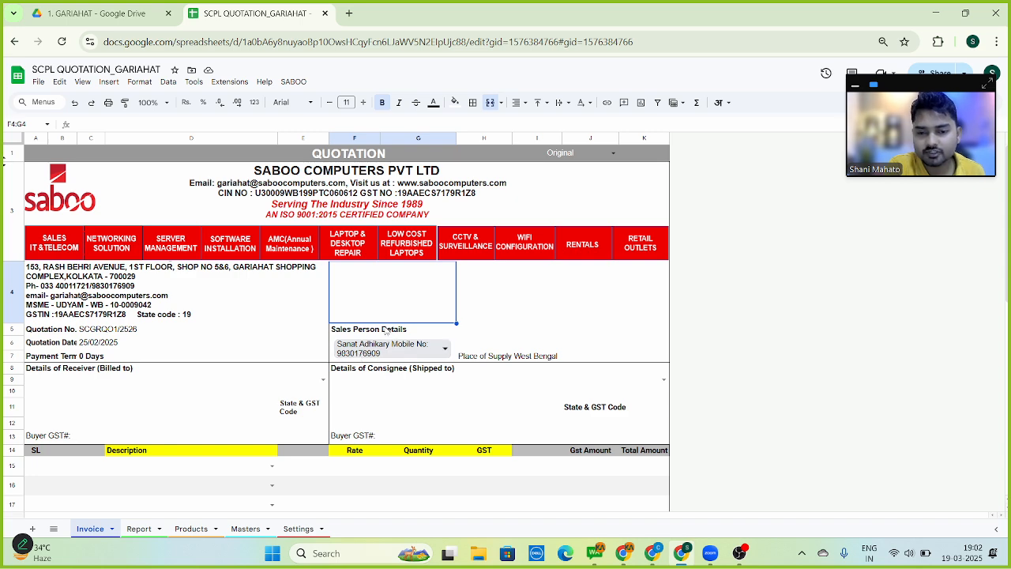
Look up the SalesPerson Details list on the Masters sheet and return to the Invoice sheet.
left_click(250, 530)
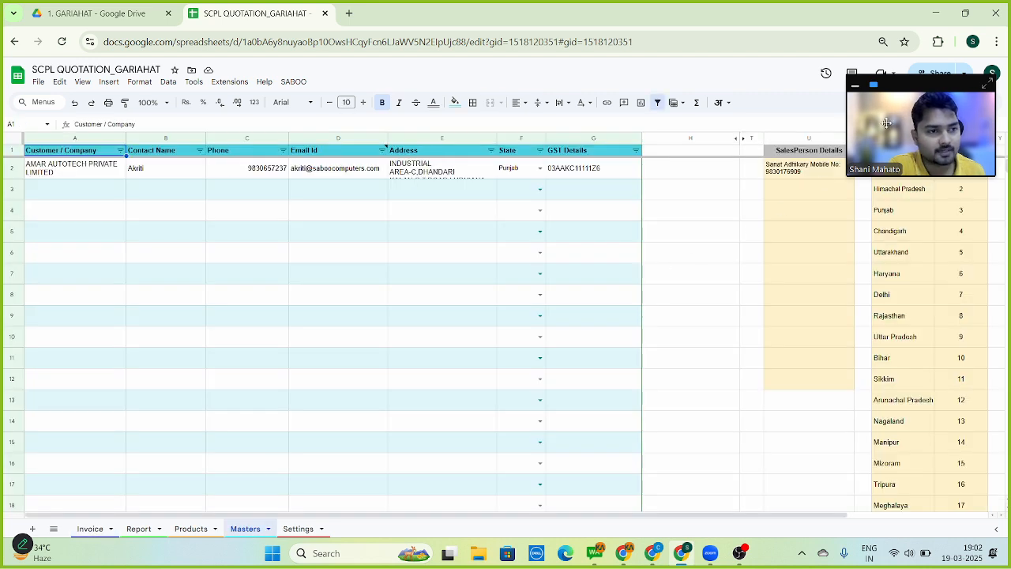
left_click_drag(919, 87, 803, 44)
mouse_move(798, 169)
left_mouse_down()
mouse_move(797, 237)
mouse_move(815, 247)
left_mouse_up()
left_click(819, 228)
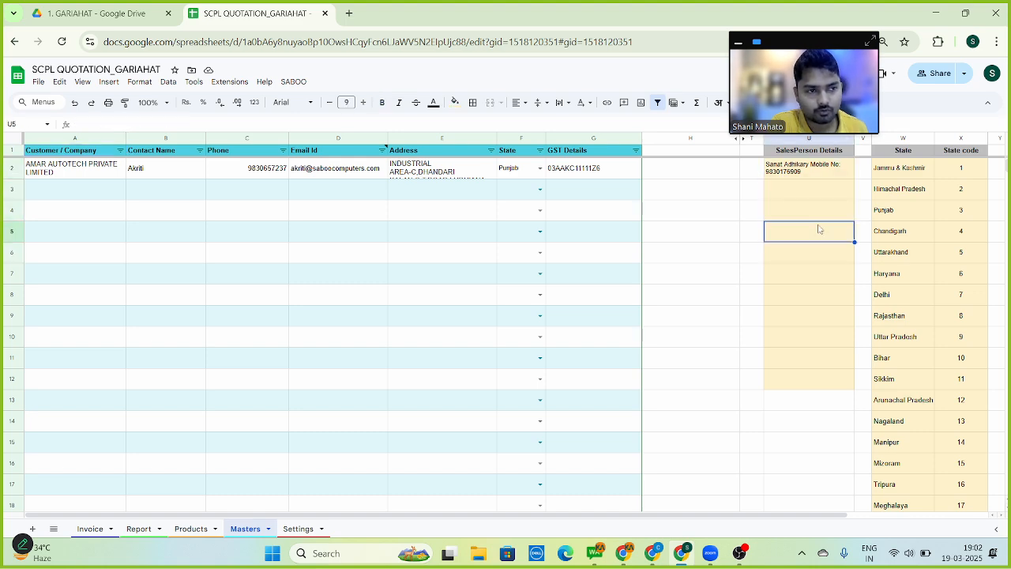
left_click(92, 529)
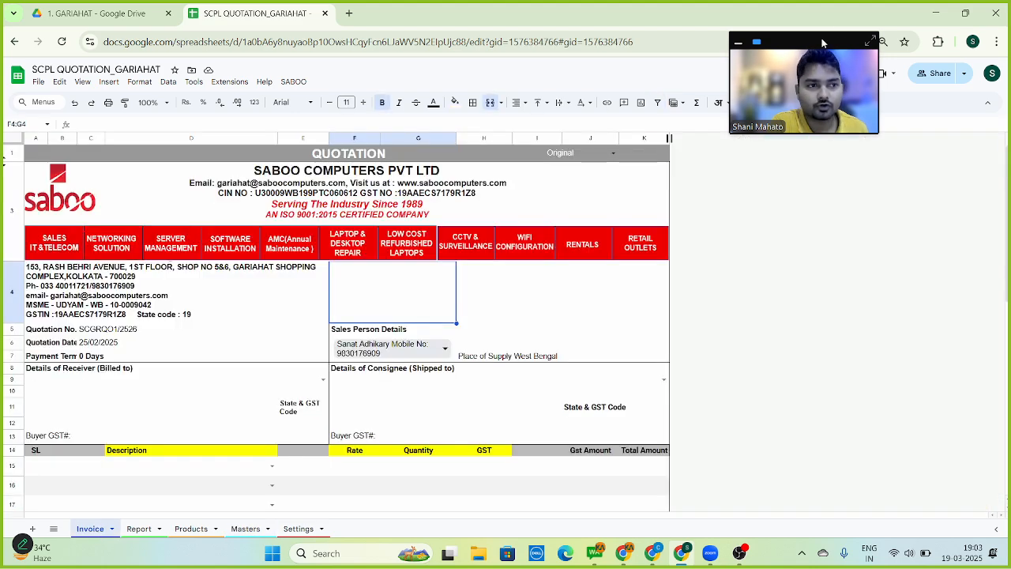
left_click_drag(822, 38, 838, 60)
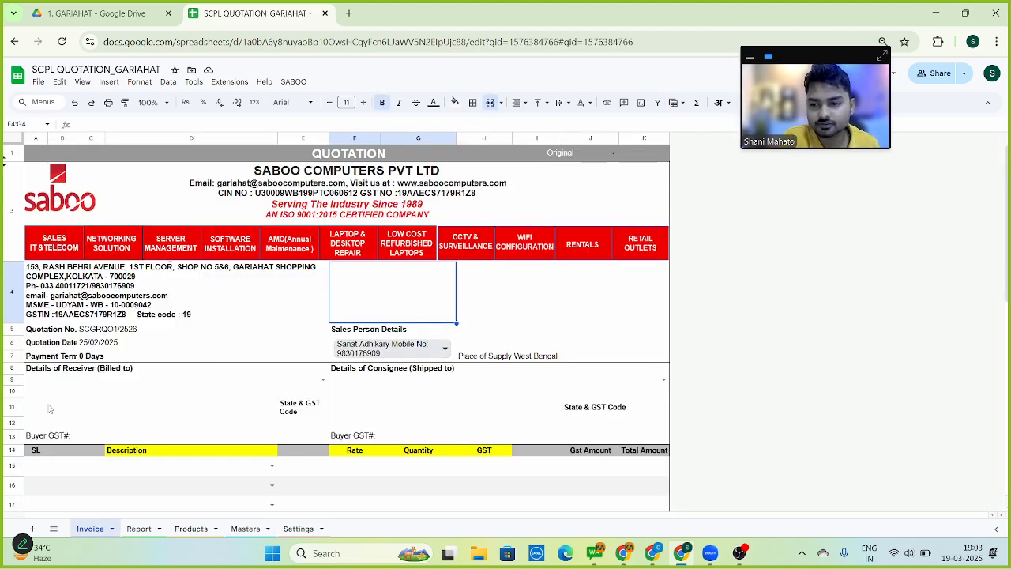
Check the receiver choices on the Invoice sheet against the customer records on the Masters sheet.
left_click(154, 385)
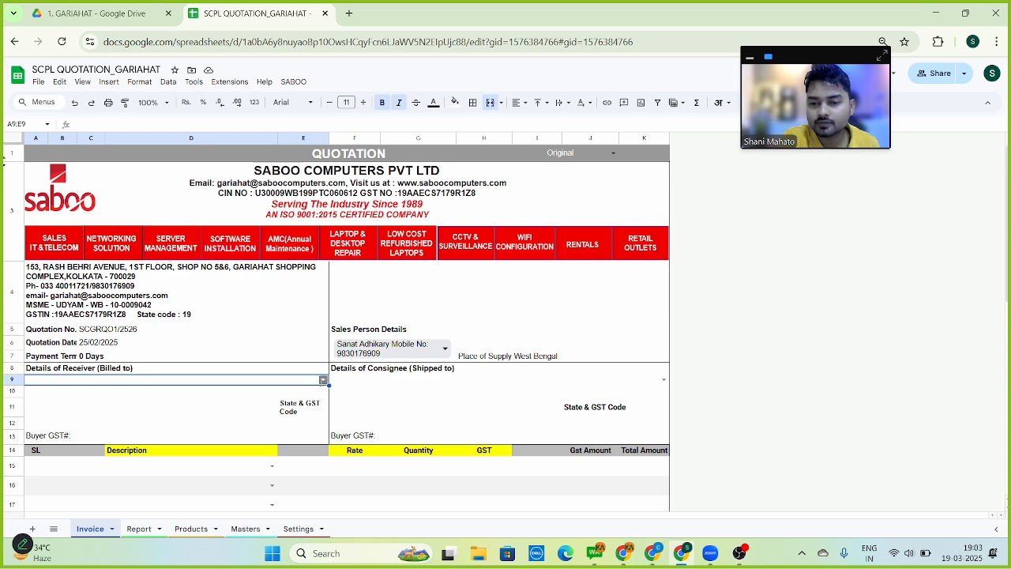
left_click(321, 379)
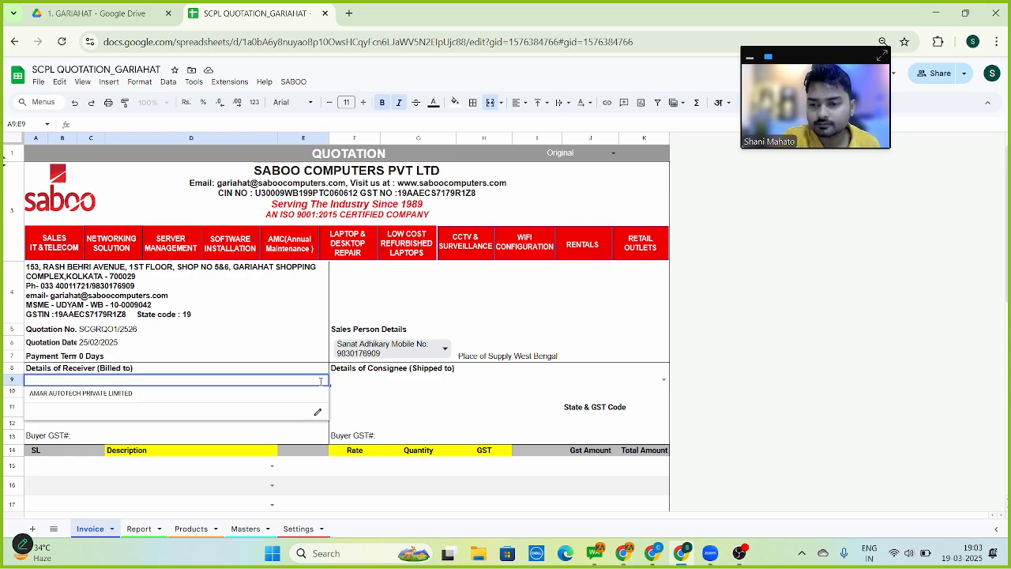
left_click(189, 349)
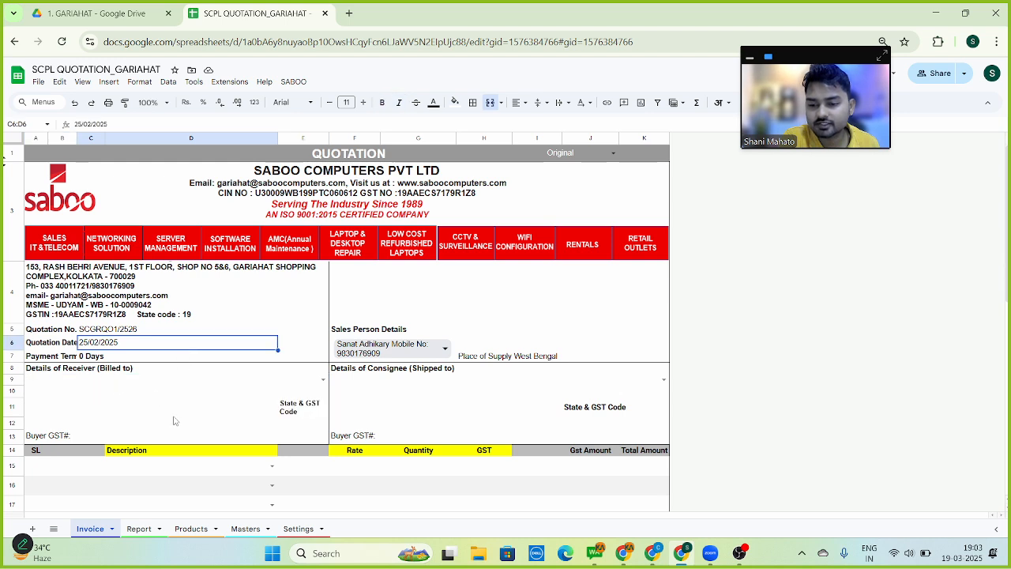
left_click(243, 529)
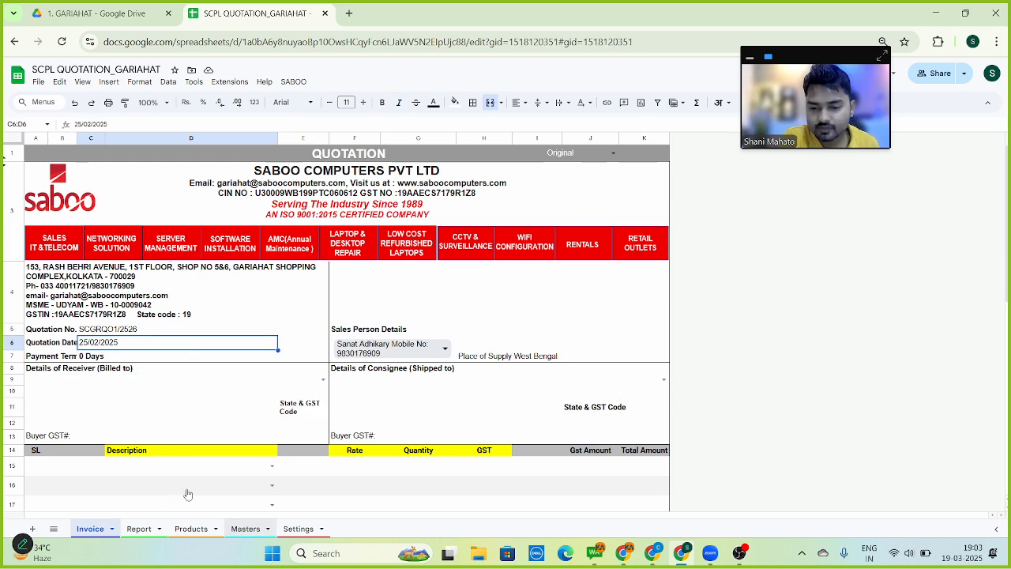
left_click_drag(75, 169, 585, 387)
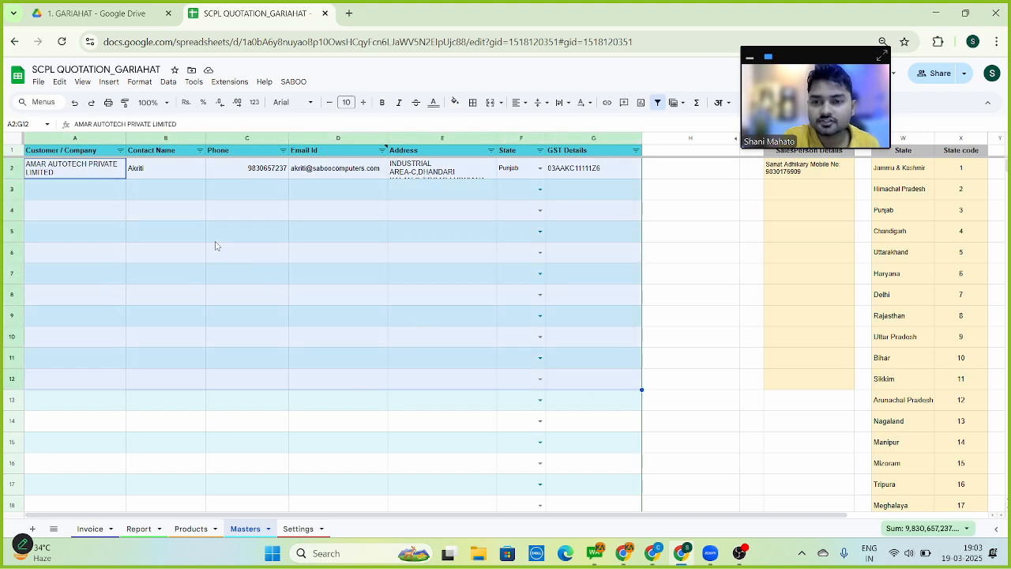
left_click(215, 244)
left_click(89, 528)
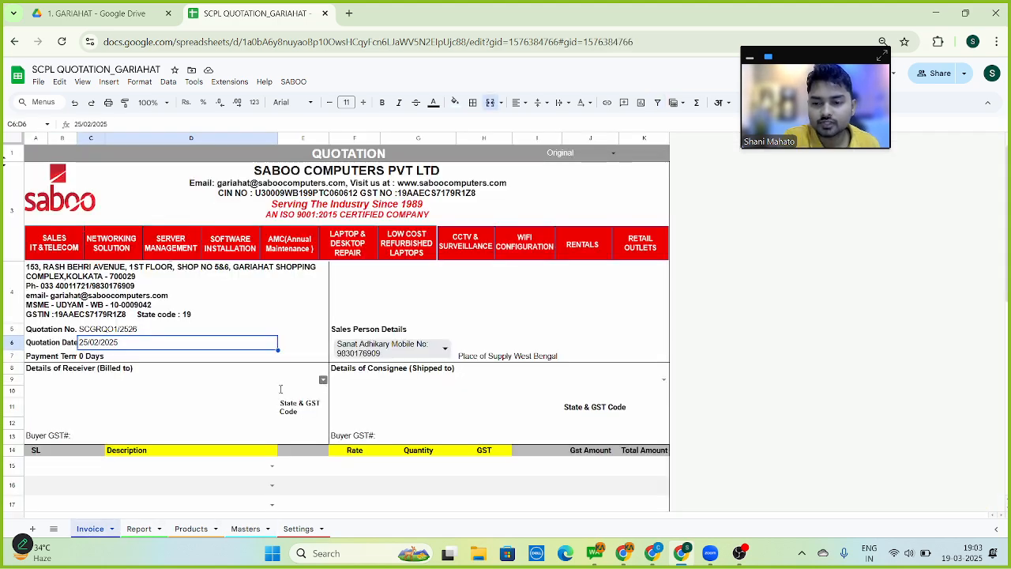
Set both the receiver (billed to) and the consignee (shipped to) to AMAR AUTOTECH PRIVATE LIMITED.
left_click(322, 380)
left_click(102, 394)
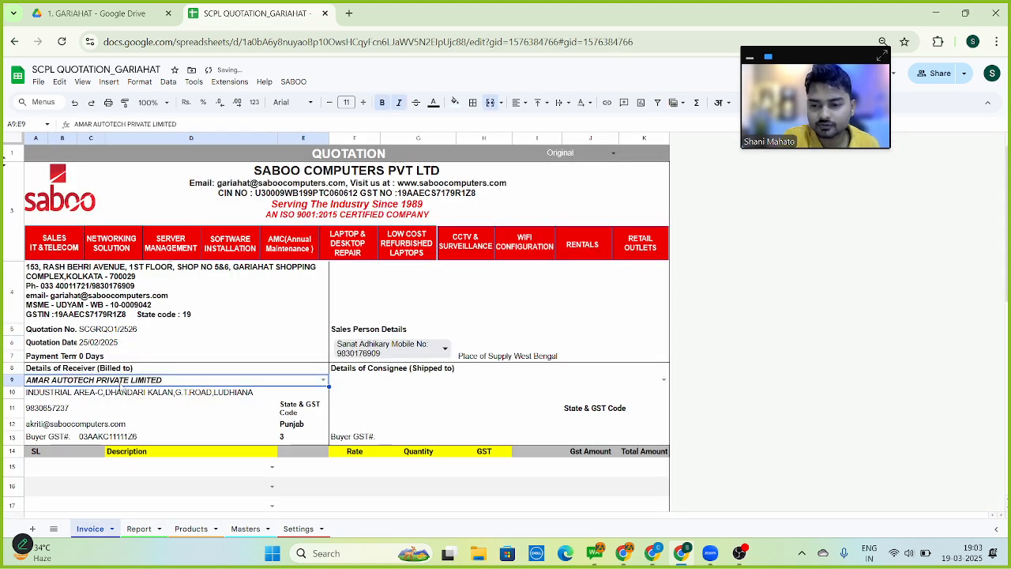
left_click(664, 380)
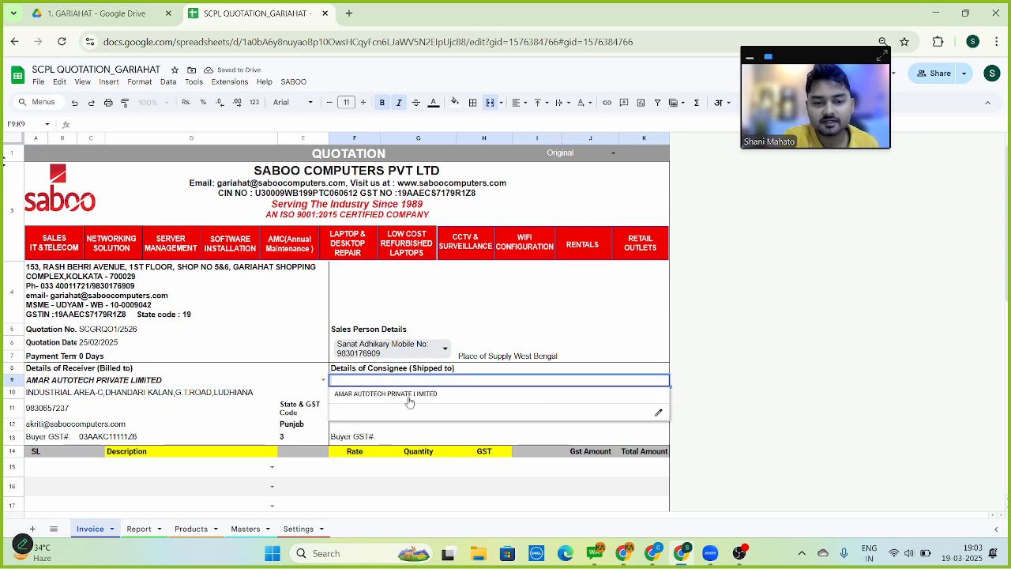
left_click(369, 396)
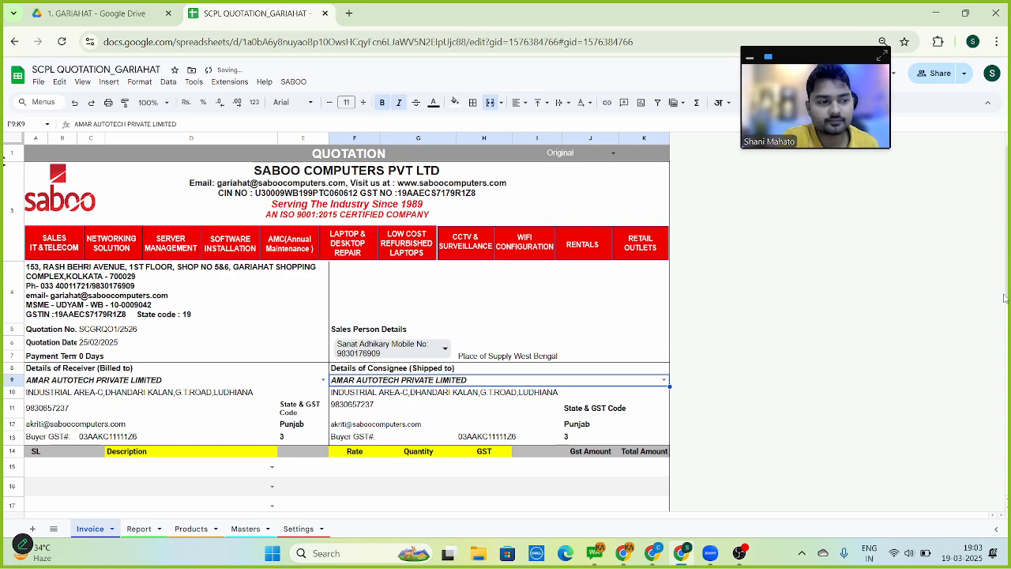
Check the Products sheet's list and choose AMC CHARGES (1YR) TAXABLE as the first line item's description on the Invoice sheet.
scroll(338, 370, "down", 3)
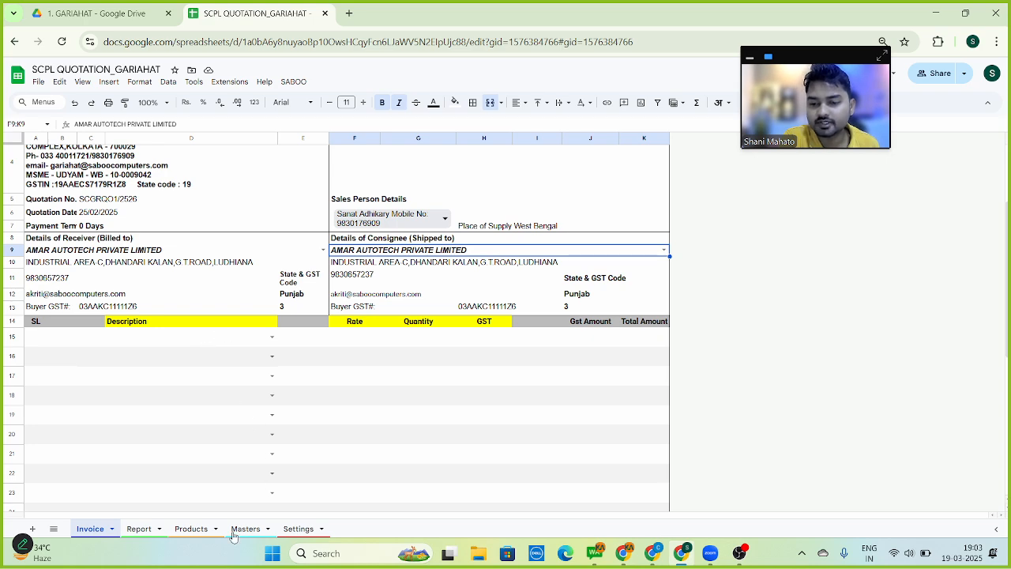
left_click(193, 529)
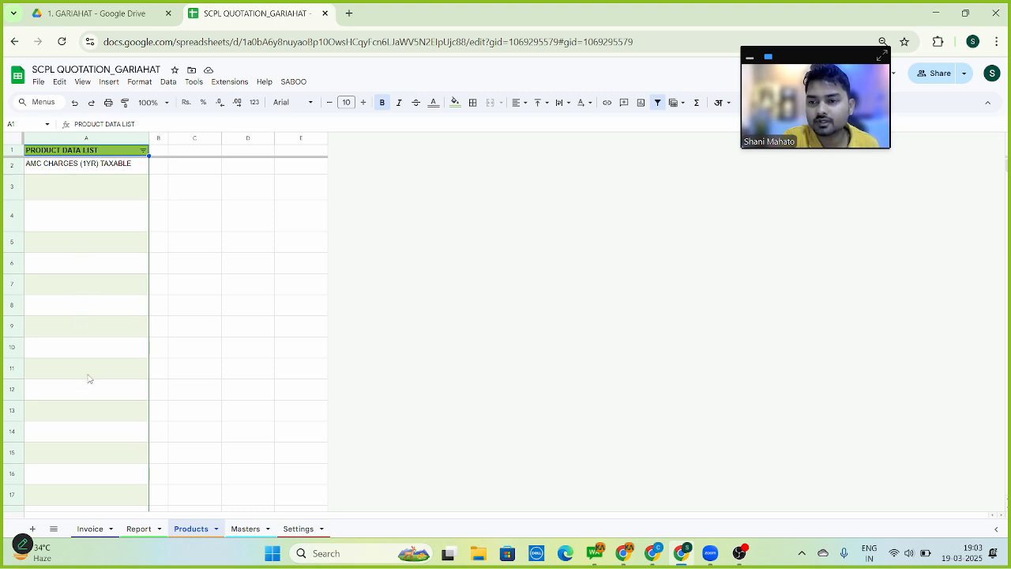
left_click(91, 528)
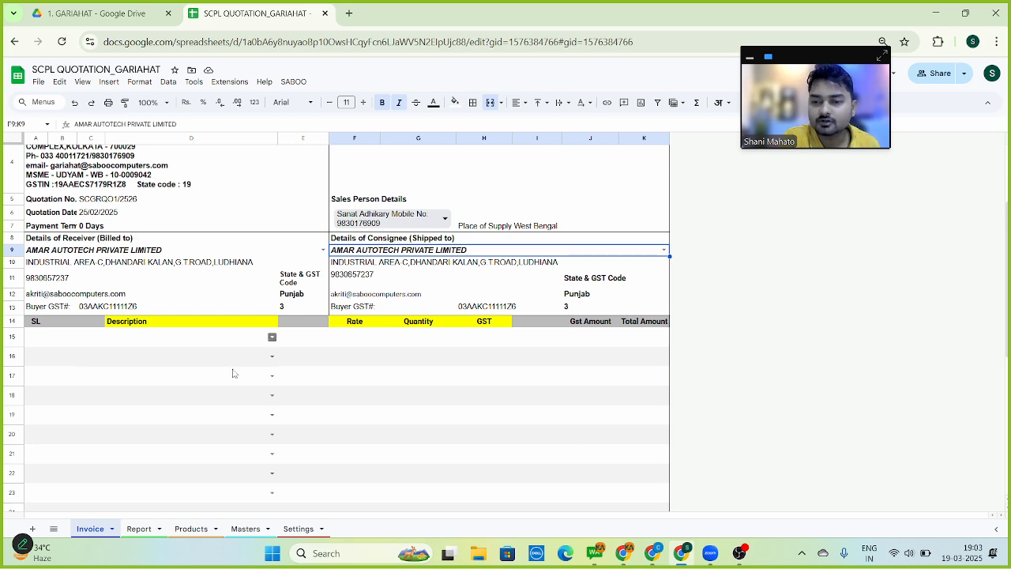
left_click(136, 358)
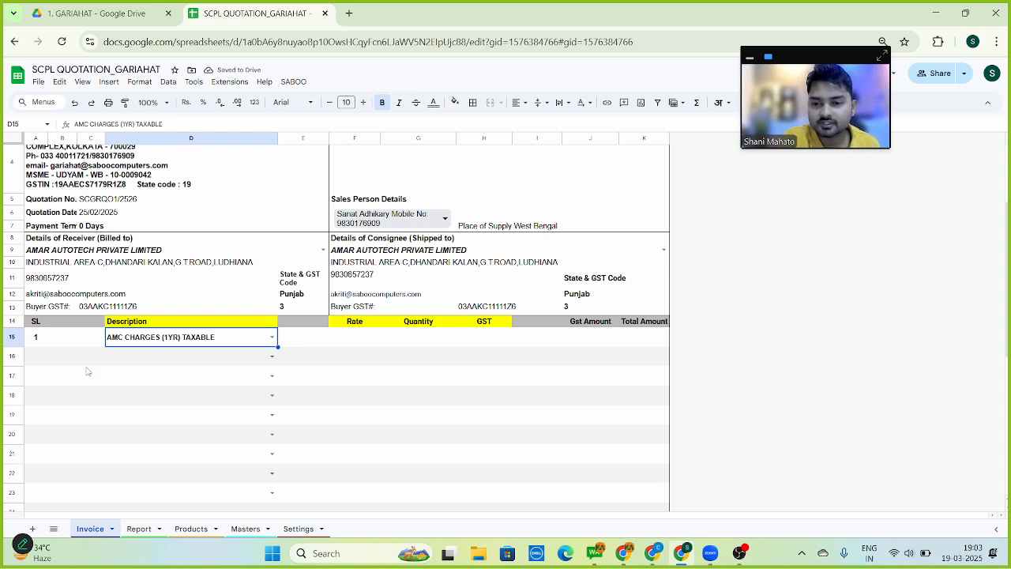
Fill in the AMC charges line with a rate of 100, a quantity of 200 and 18% GST.
left_click(354, 339)
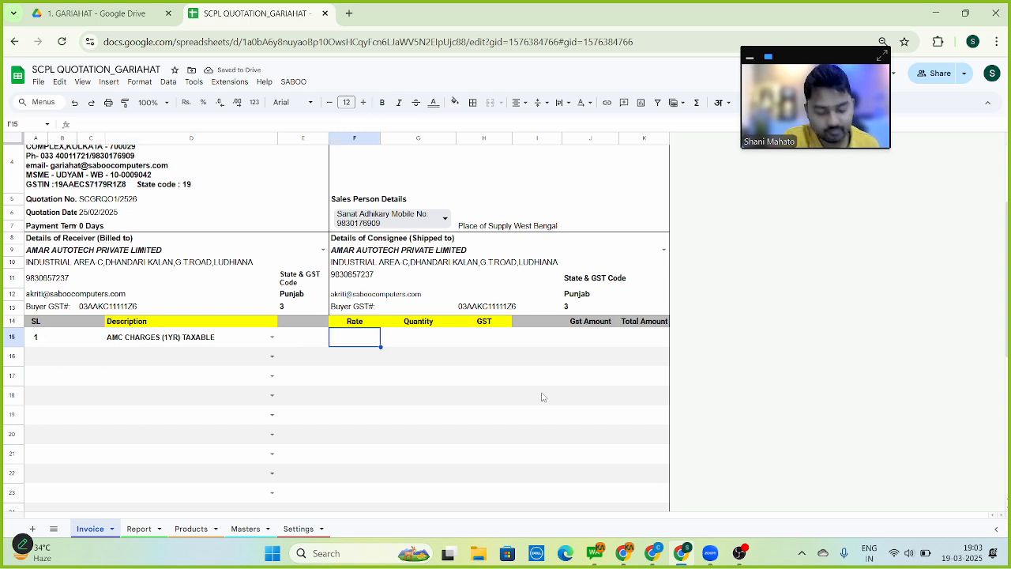
type("100")
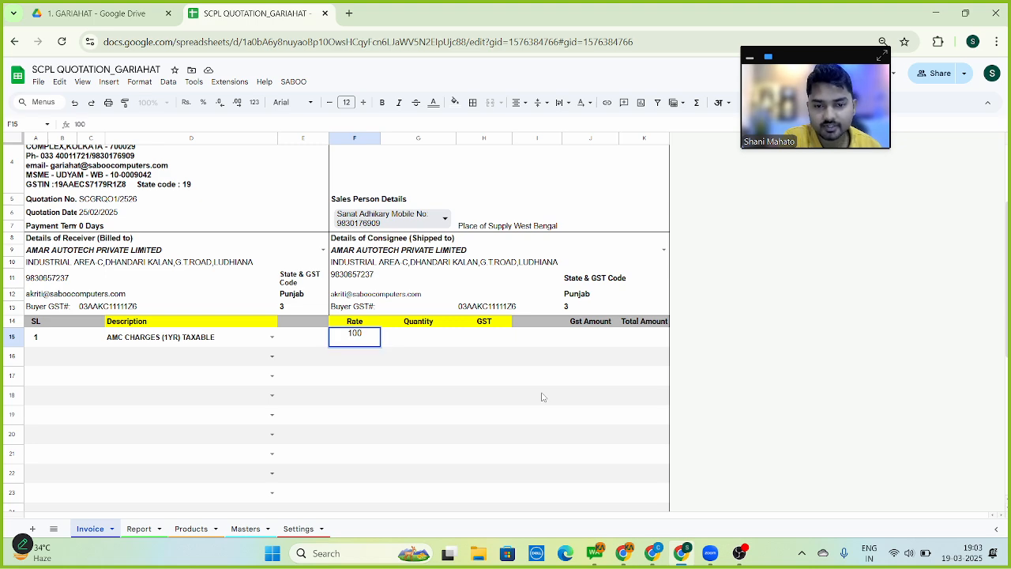
key("Return")
key("Up")
key("Right")
type("200")
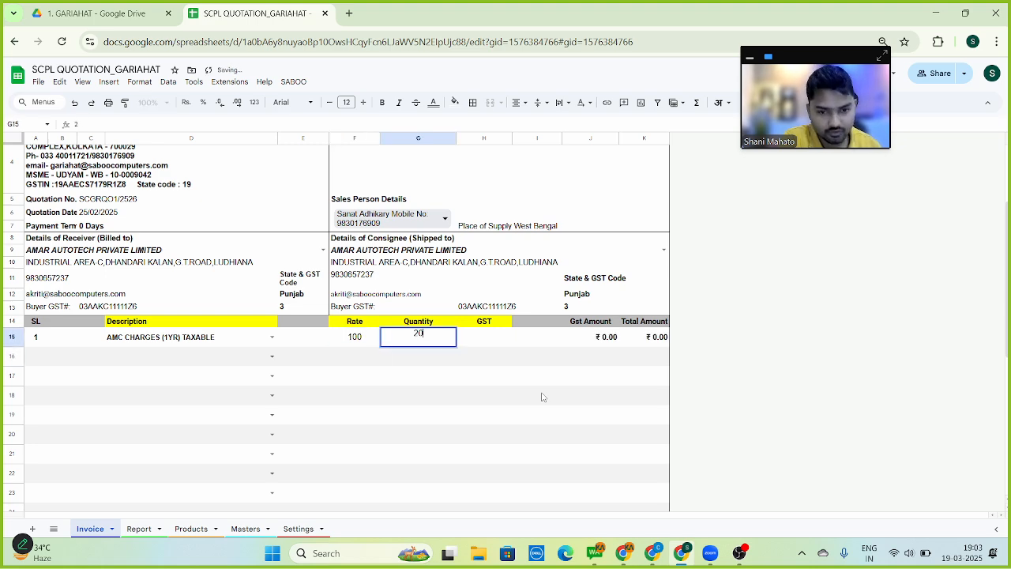
key("Return")
key("Up")
key("Right")
type("18%")
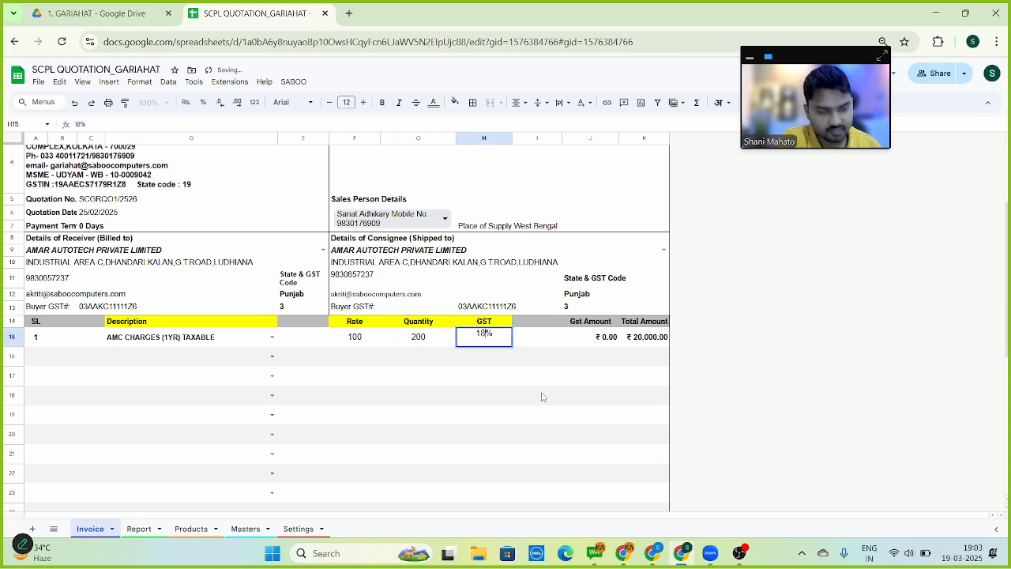
key("Return")
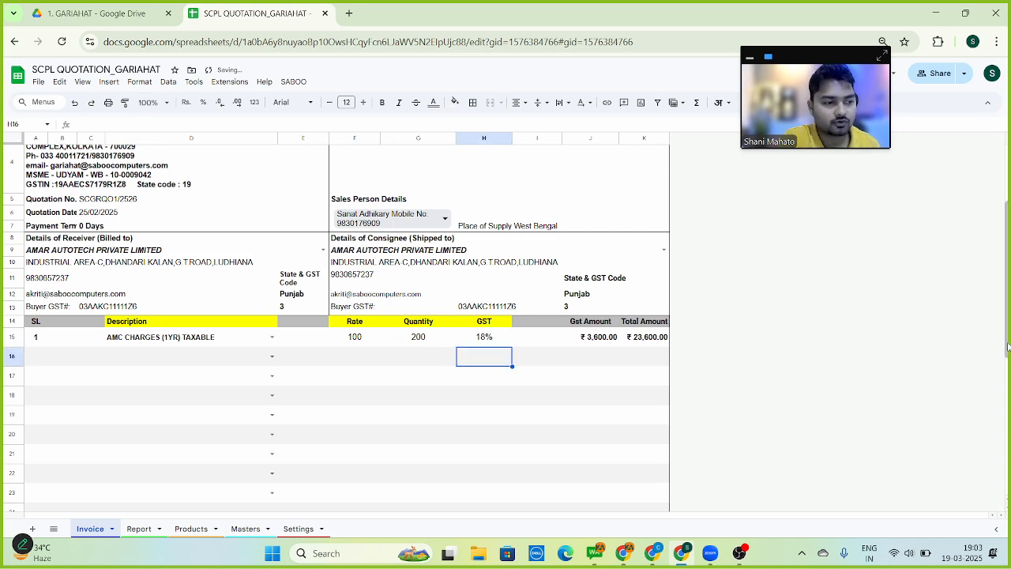
Review the quotation's totals and header, and examine the email and folder options on the Settings sheet.
left_click_drag(1008, 346, 1008, 413)
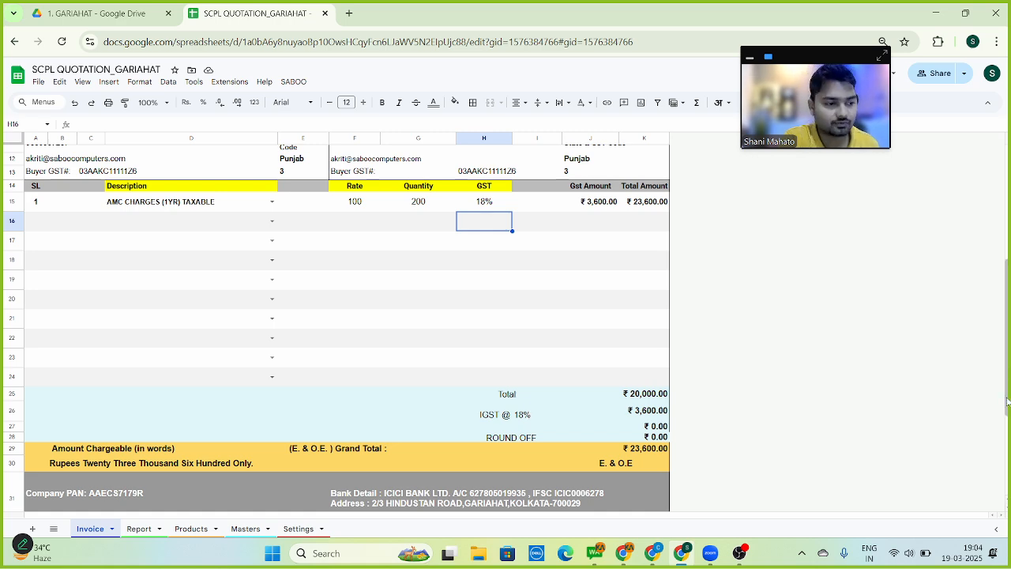
scroll(1007, 401, "up", 5)
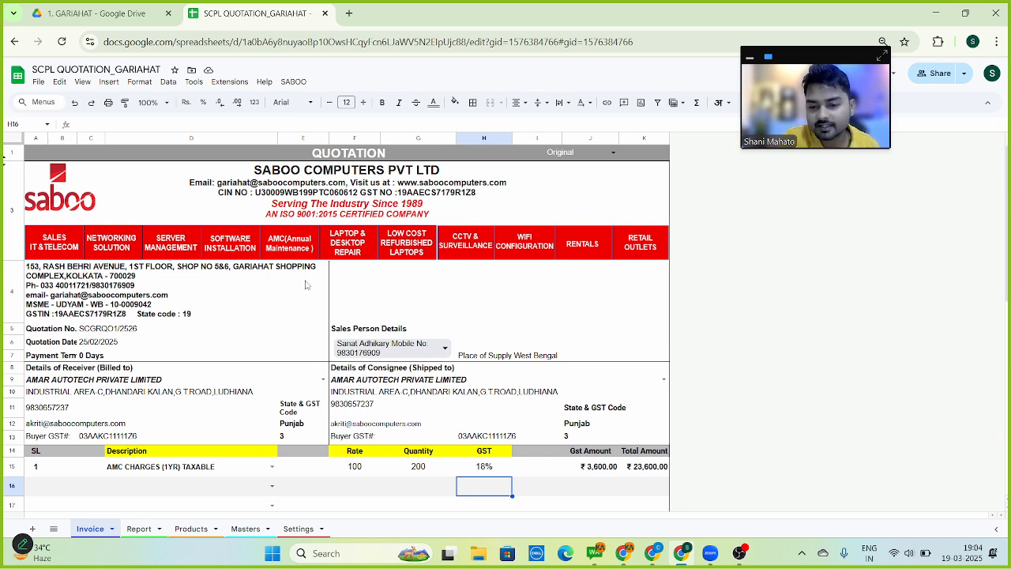
left_click(299, 531)
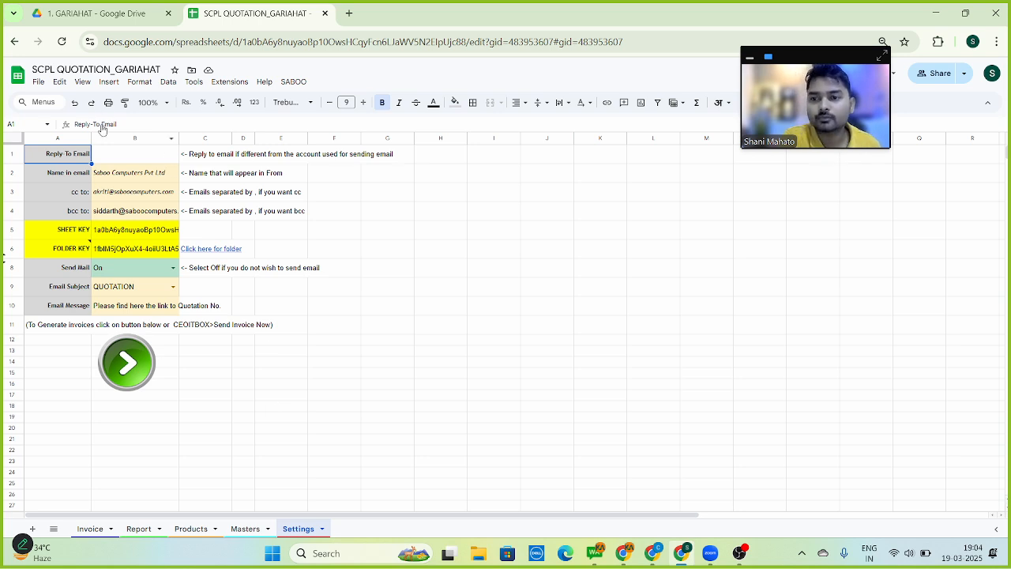
Switch to Google Drive, open QUOTATION PDF FOLDER and select the folder ID in its web address.
left_click(94, 6)
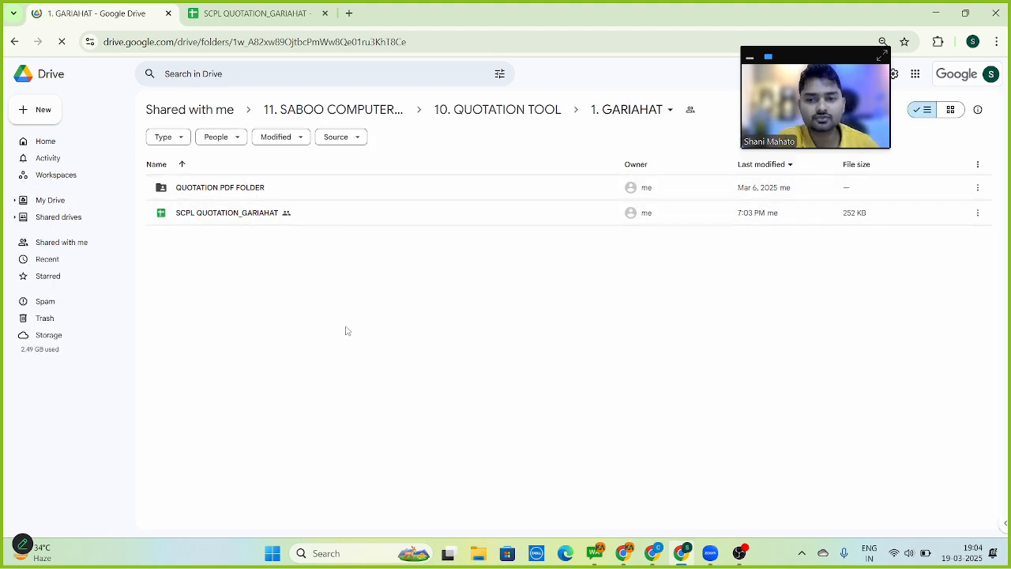
left_click(253, 193)
double_click(252, 194)
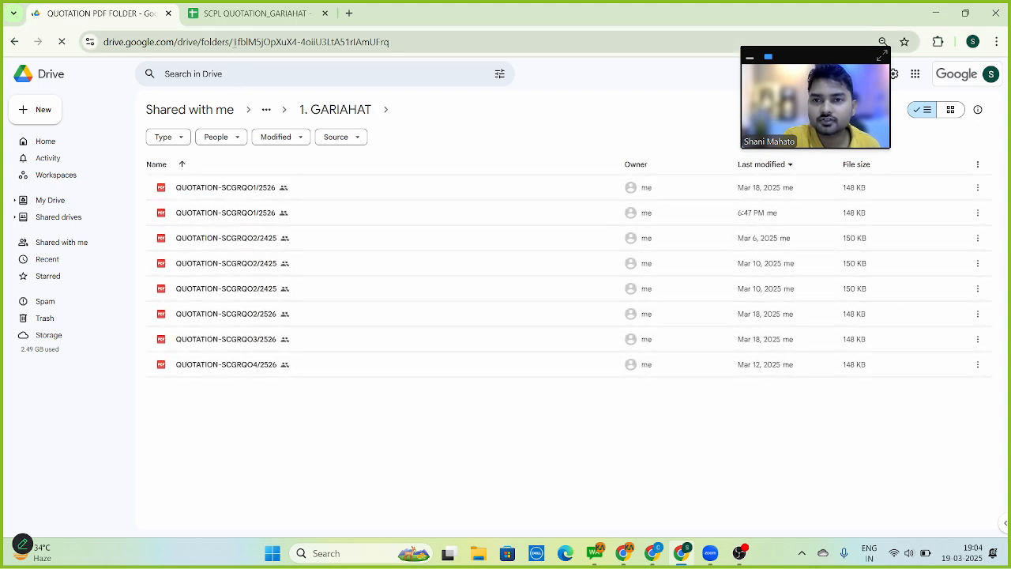
left_click_drag(233, 42, 395, 47)
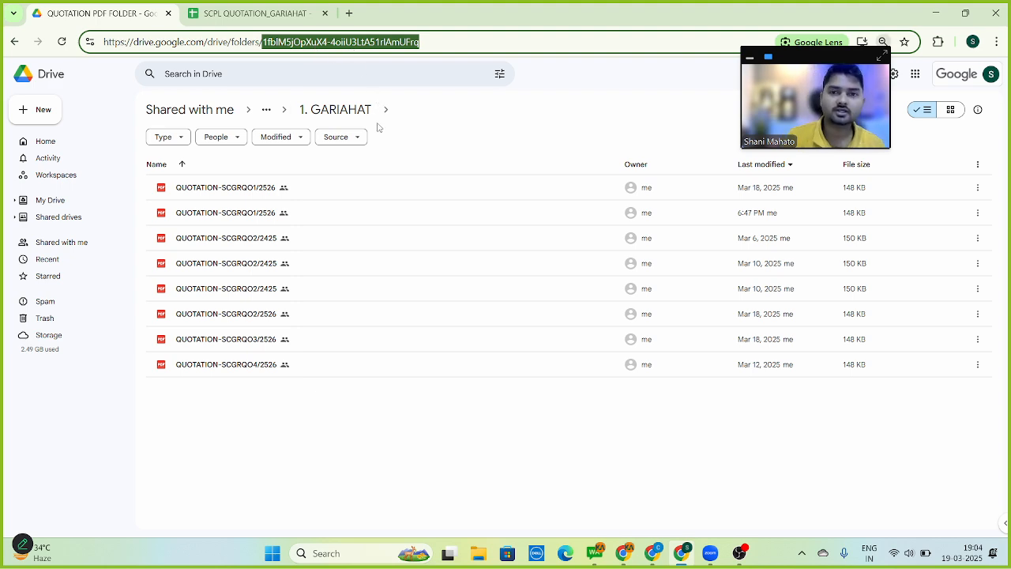
key("ctrl+plus")
key("ctrl+plus")
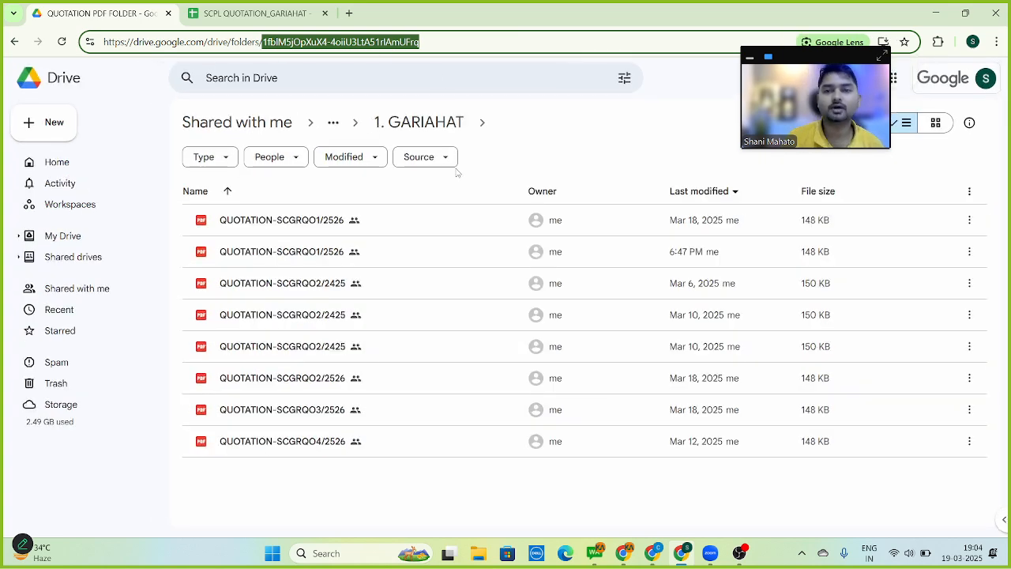
Switch back to the SCPL QUOTATION_GARIAHAT spreadsheet and inspect the FOLDER KEY value on the Settings sheet.
key("ctrl+minus")
key("ctrl+minus")
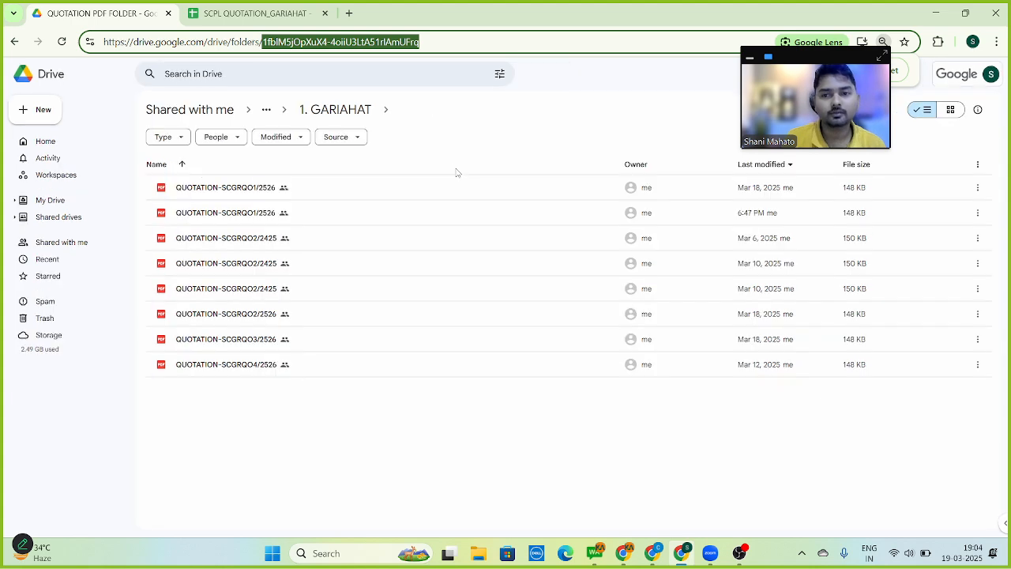
left_click(254, 11)
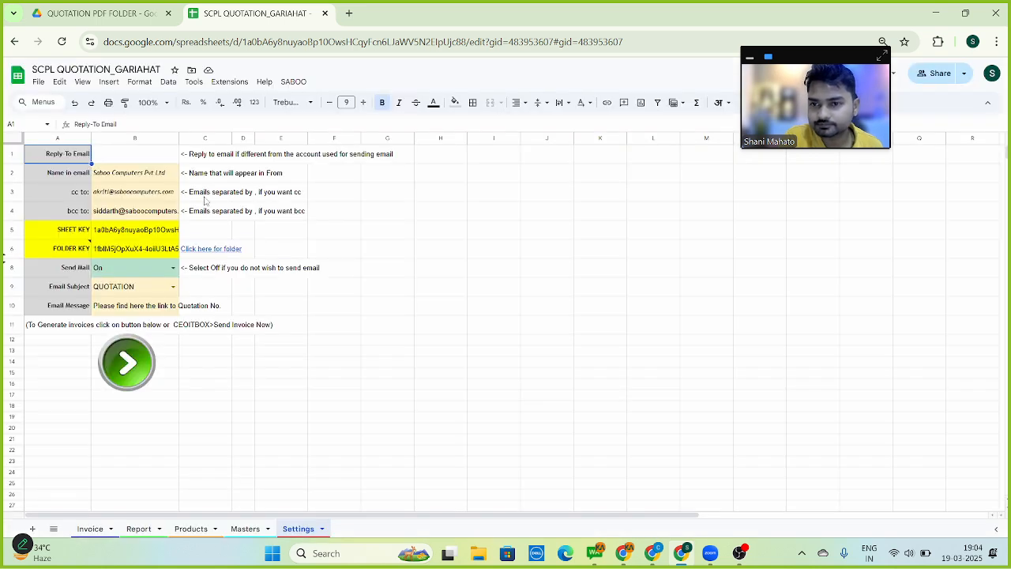
left_click(66, 251)
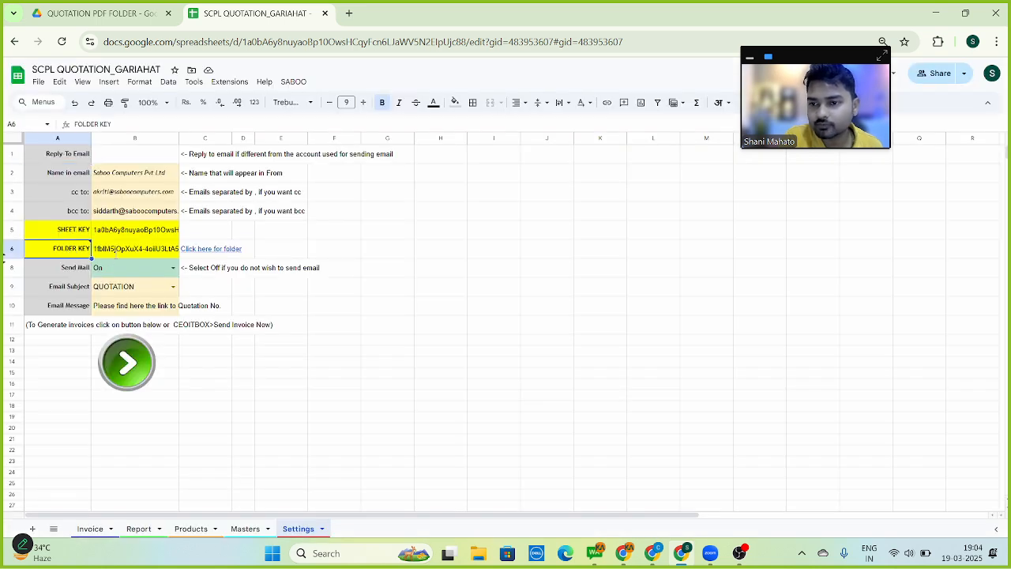
left_click(285, 252)
key("Left")
key("Left")
key("Left")
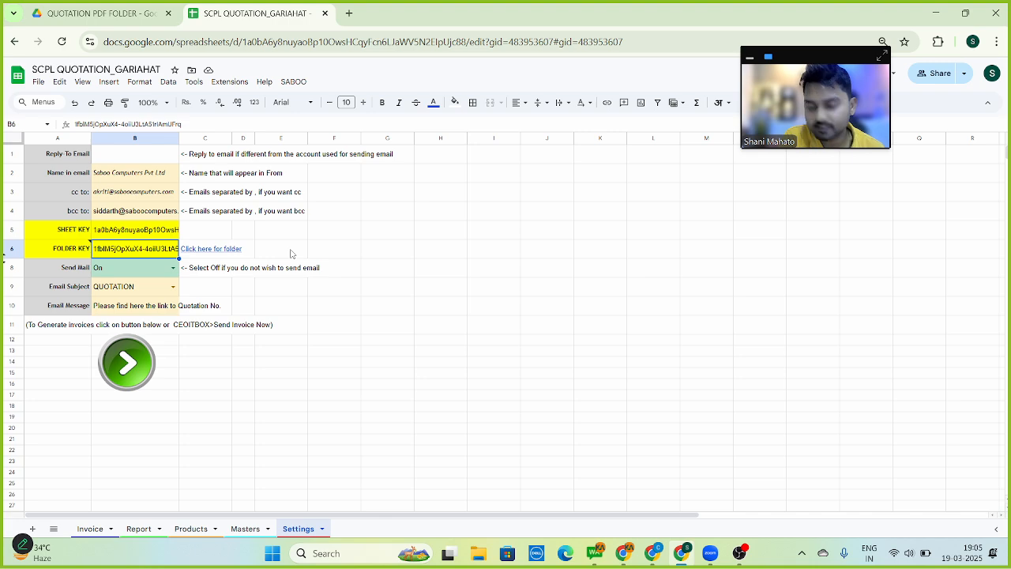
Compare the SHEET KEY value with the spreadsheet ID in the web address, and read the note on FOLDER KEY.
key("Up")
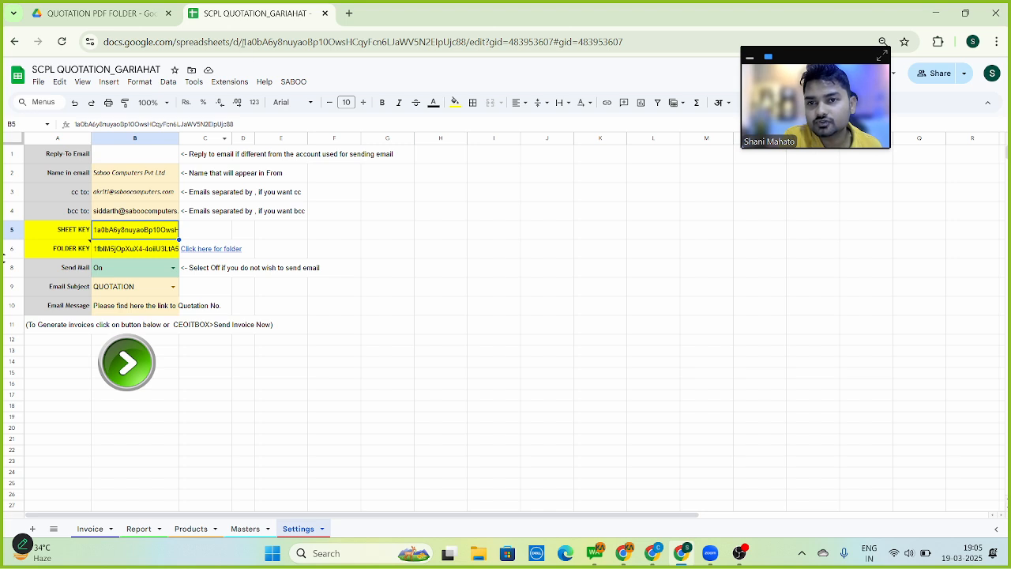
left_click_drag(243, 42, 470, 44)
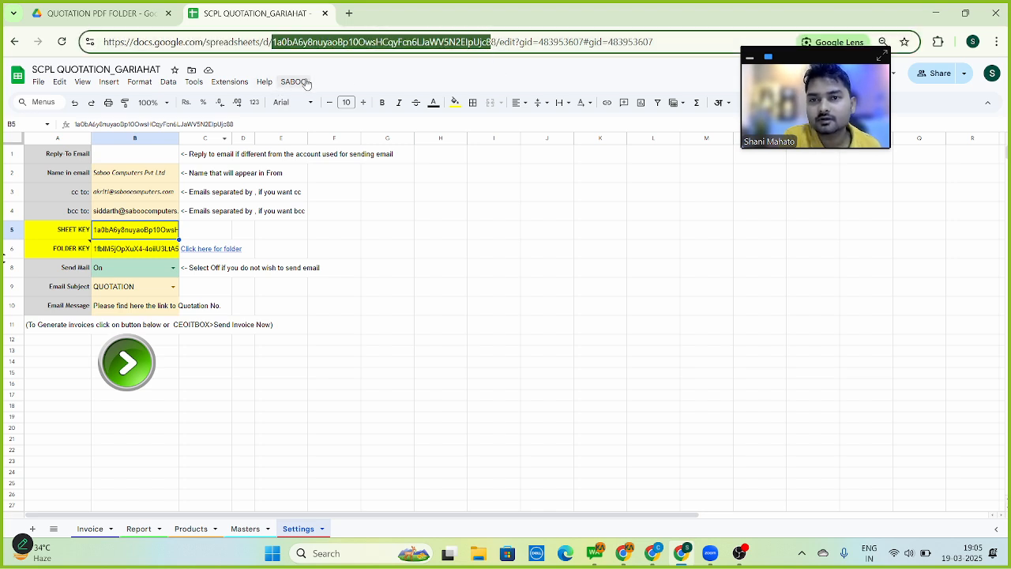
left_click(386, 219)
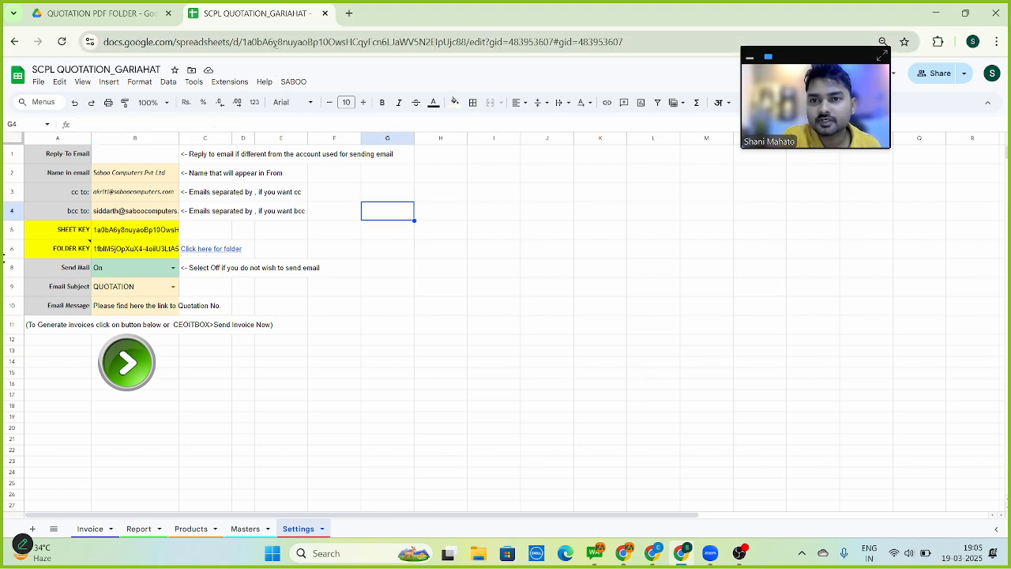
left_click_drag(242, 42, 471, 47)
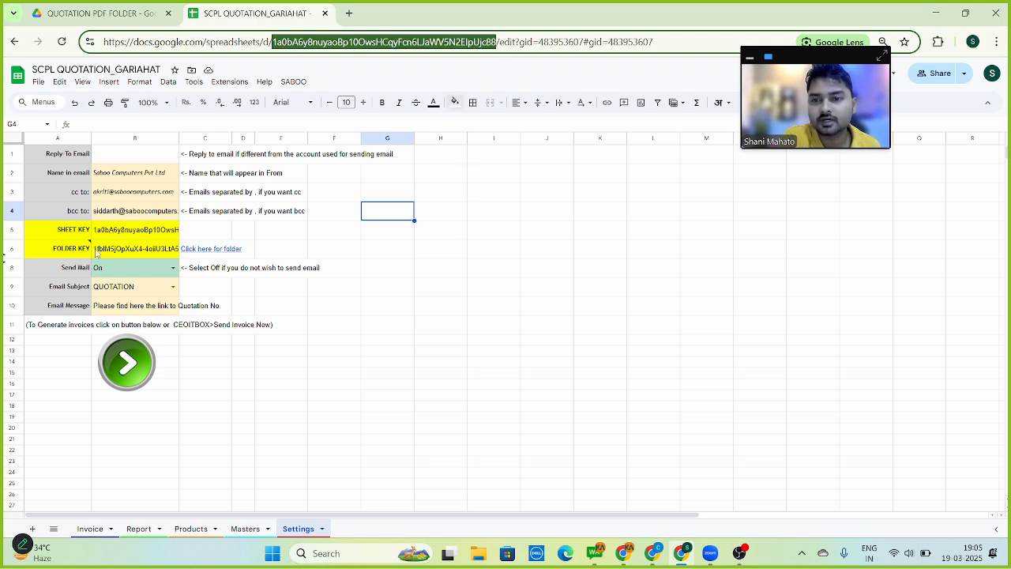
left_click(458, 234)
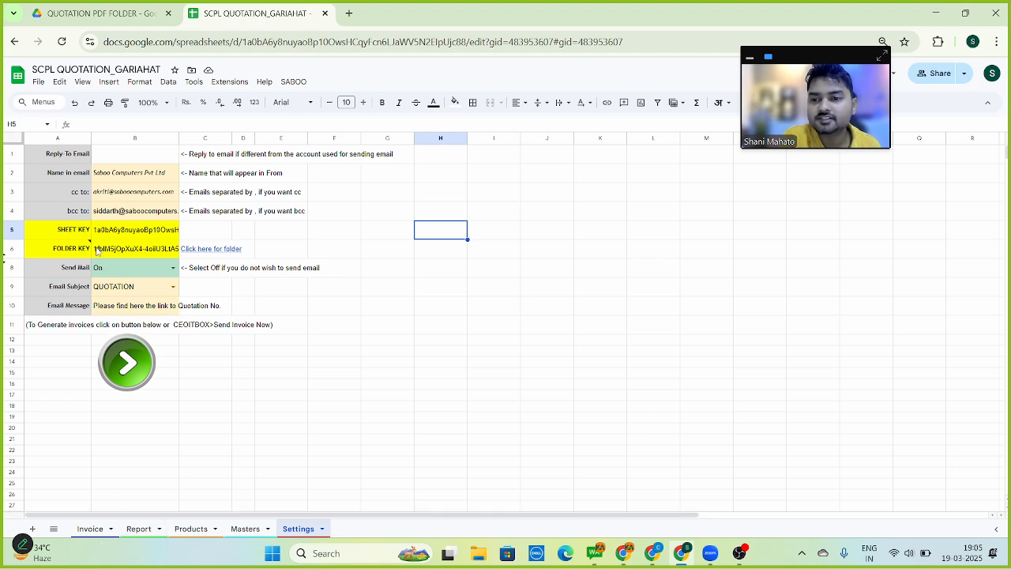
mouse_move(54, 259)
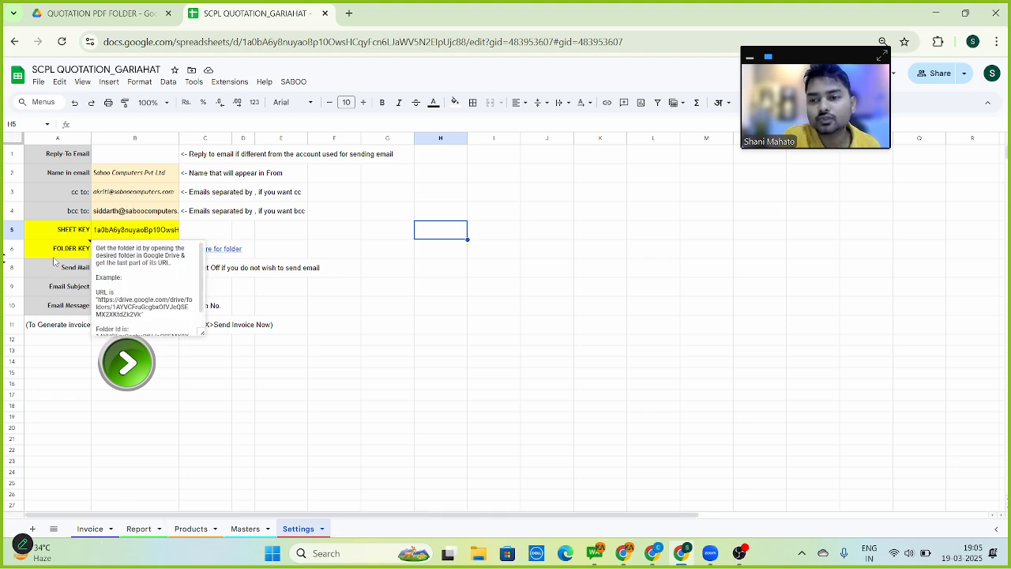
left_click(330, 255)
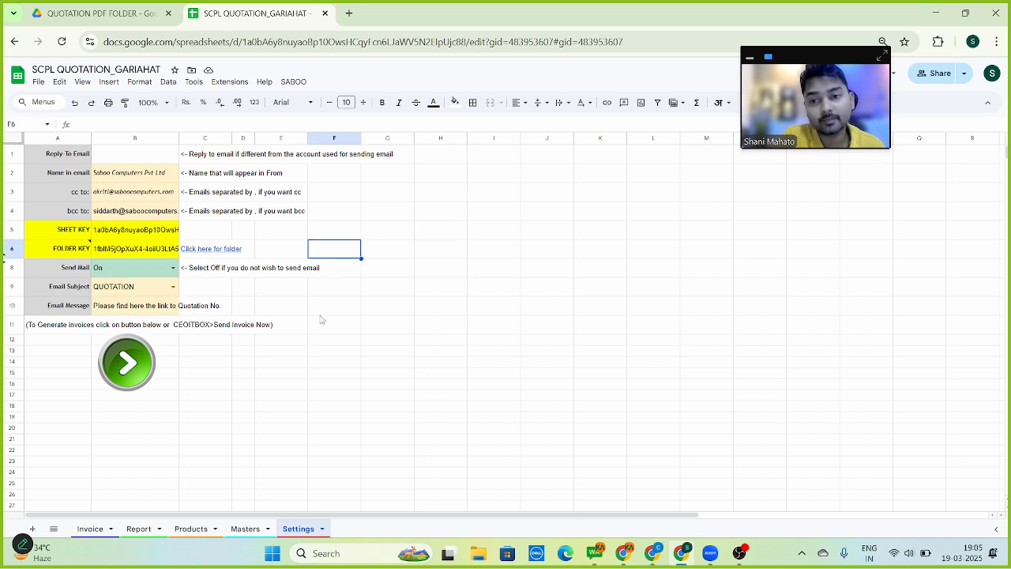
Go to the Invoice sheet and generate the filled-in quotation's PDF with SABOO's QUOTATION CREATE command.
left_click(85, 527)
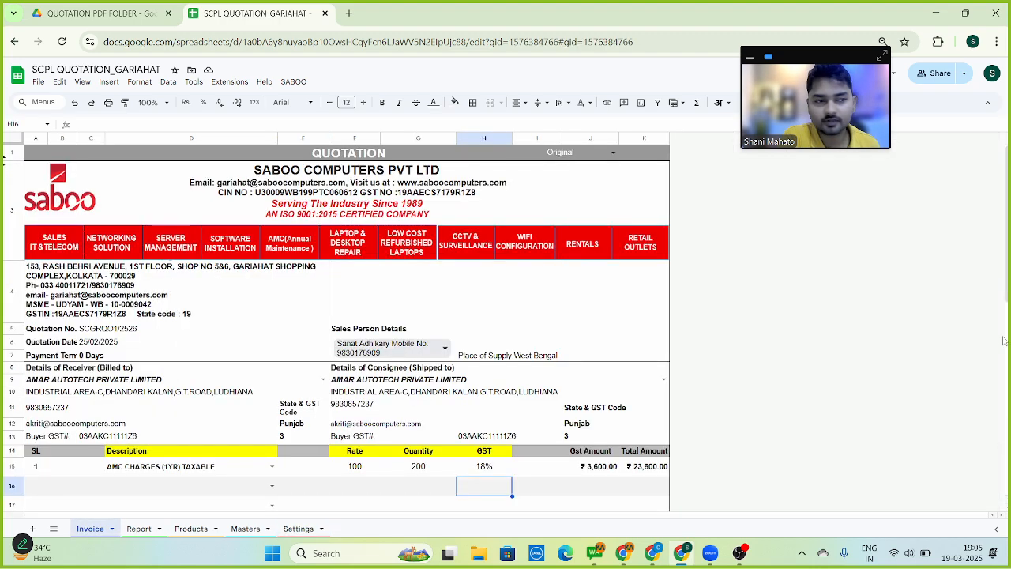
left_click_drag(1008, 294, 990, 185)
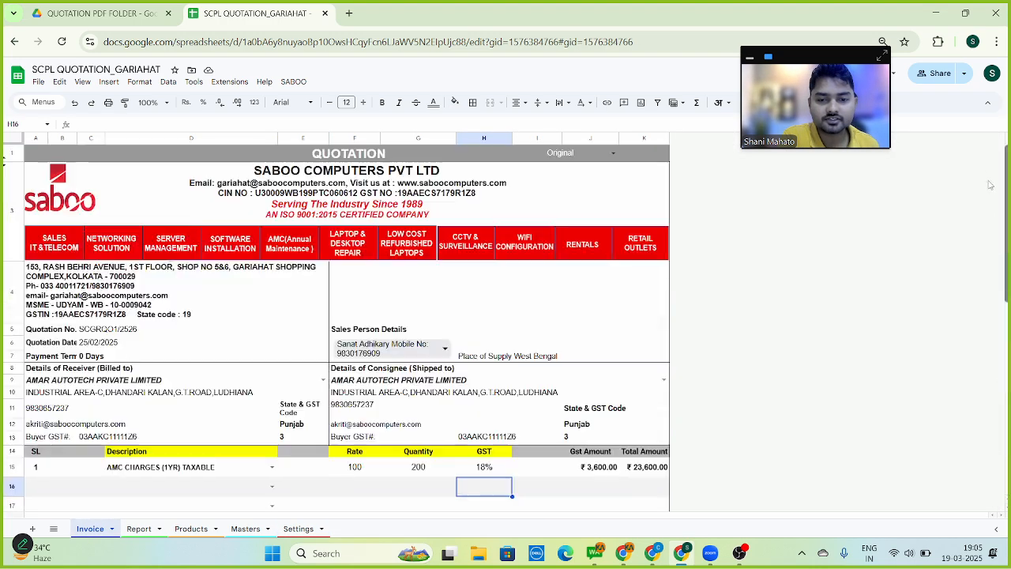
left_click(293, 83)
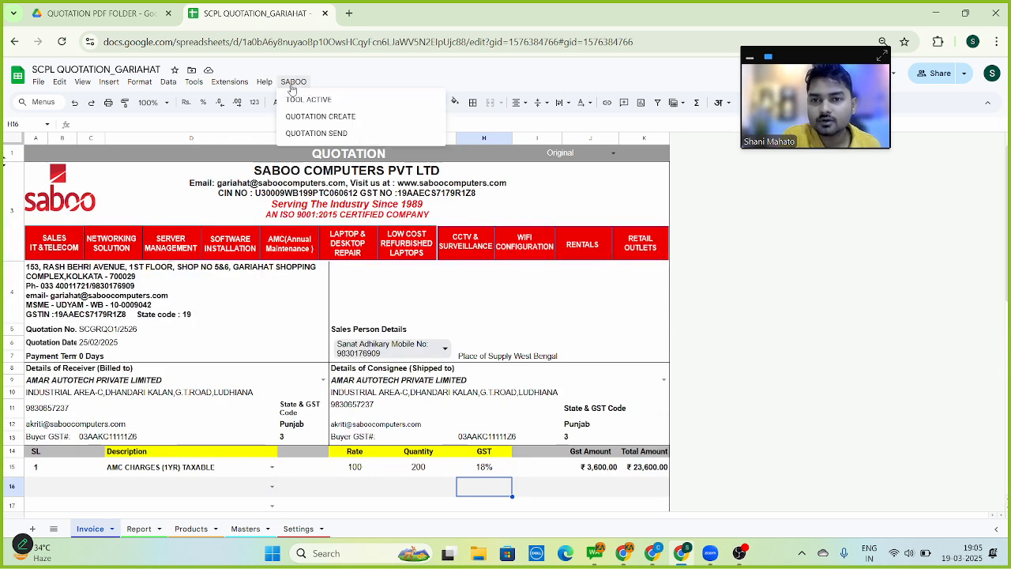
left_click(327, 117)
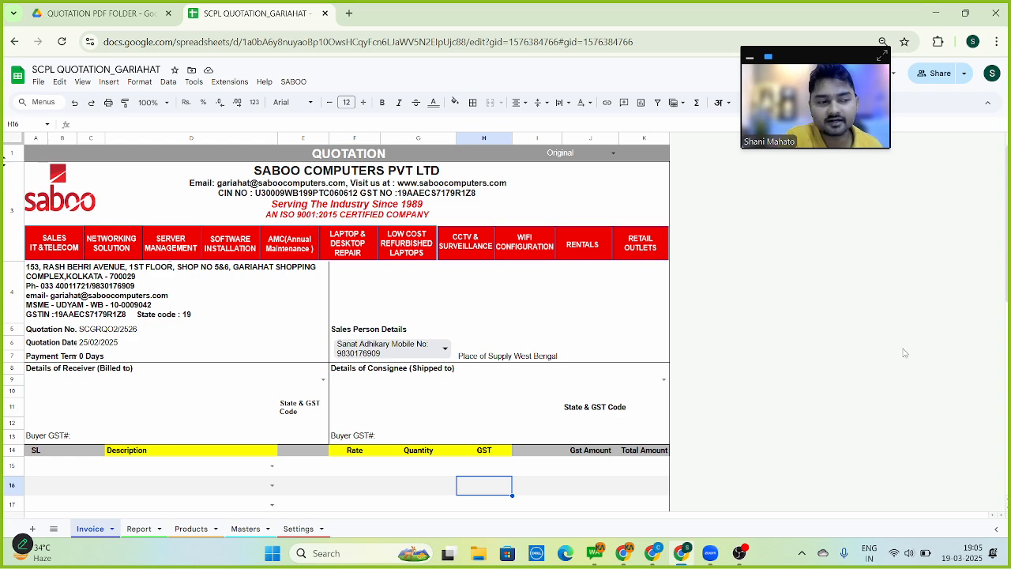
Open the PDF linked in the Report sheet's AMAR AUTOTECH PRIVATE LIMITED row, review the quotation enlarged, and close it.
left_click(139, 528)
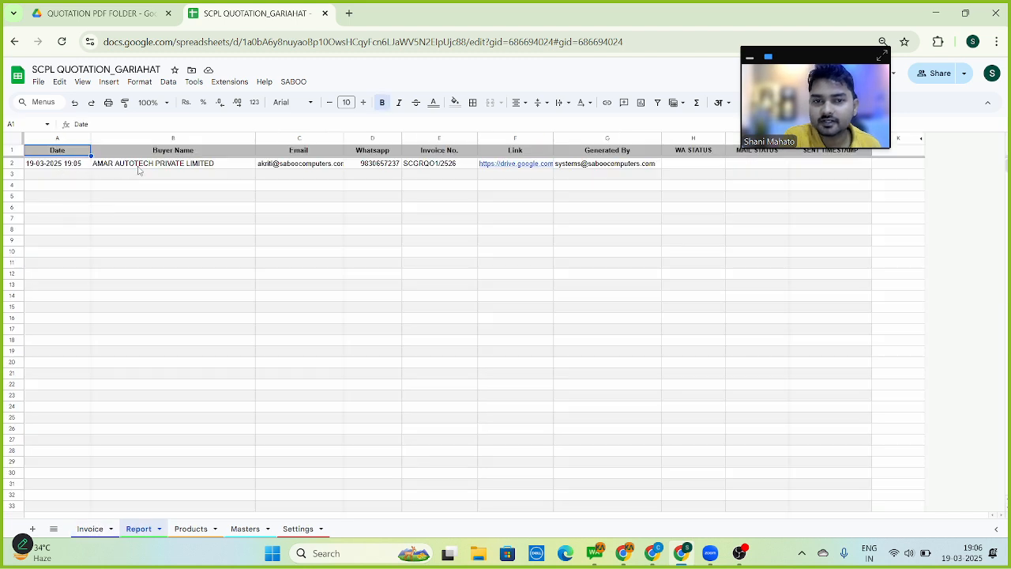
left_click(101, 245)
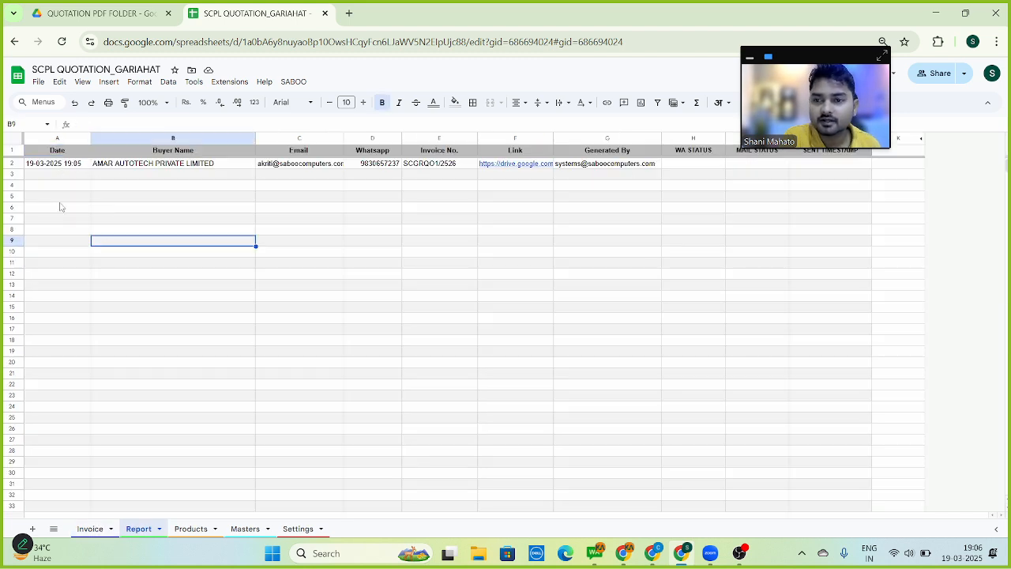
left_click(505, 168)
left_click(521, 192)
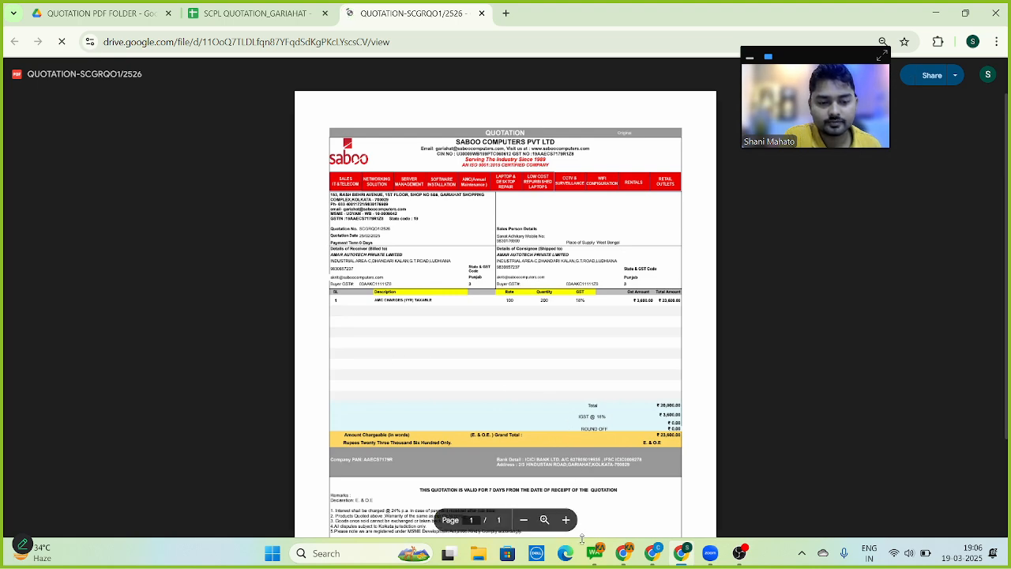
left_click(565, 522)
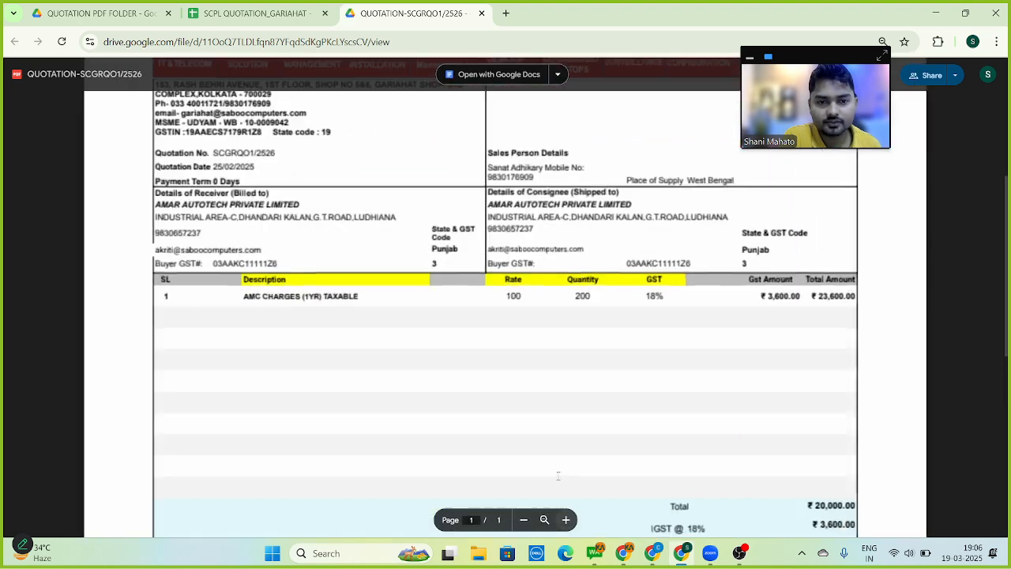
scroll(991, 233, "up", 3)
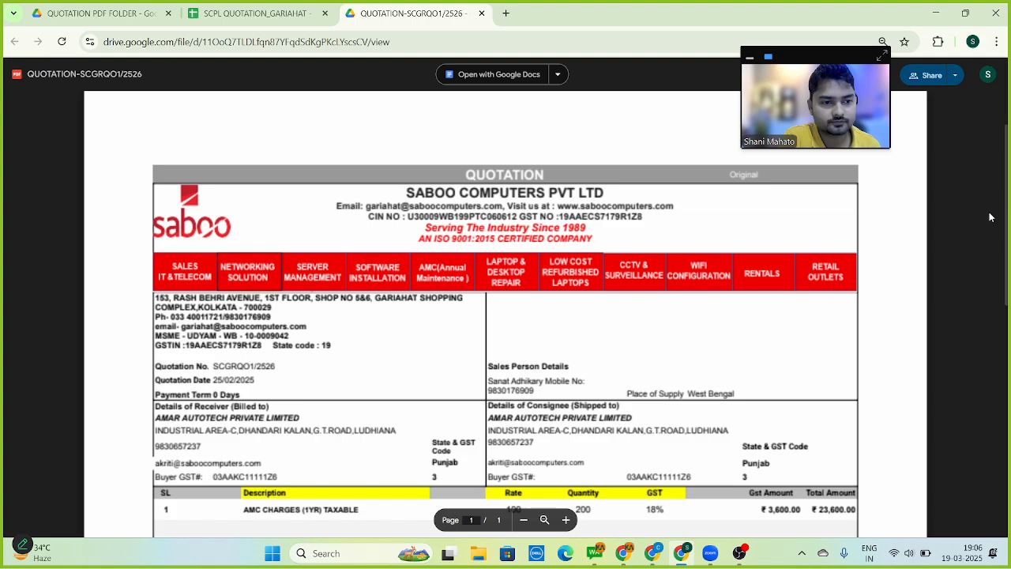
scroll(986, 245, "down", 8)
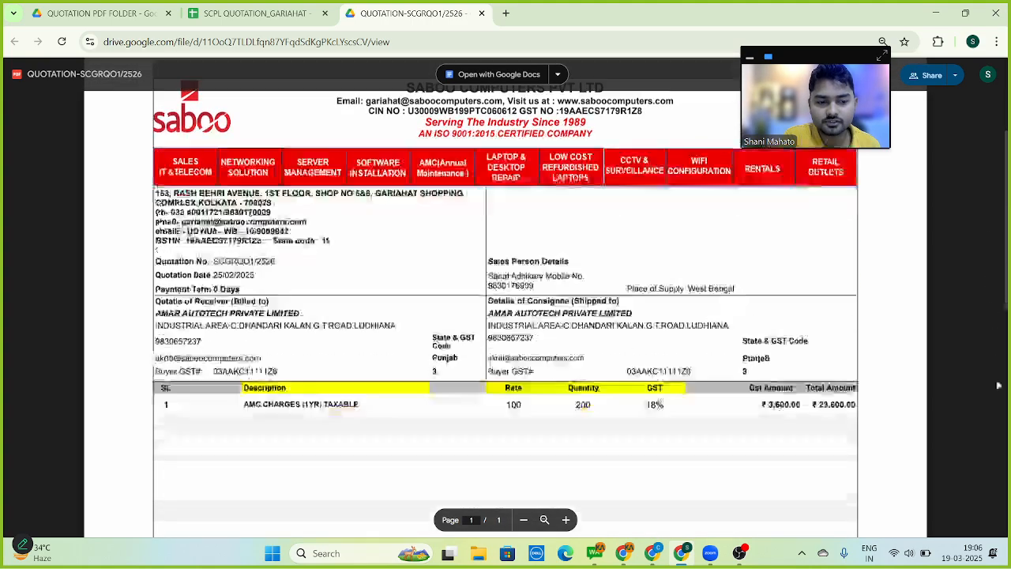
scroll(1003, 375, "up", 8)
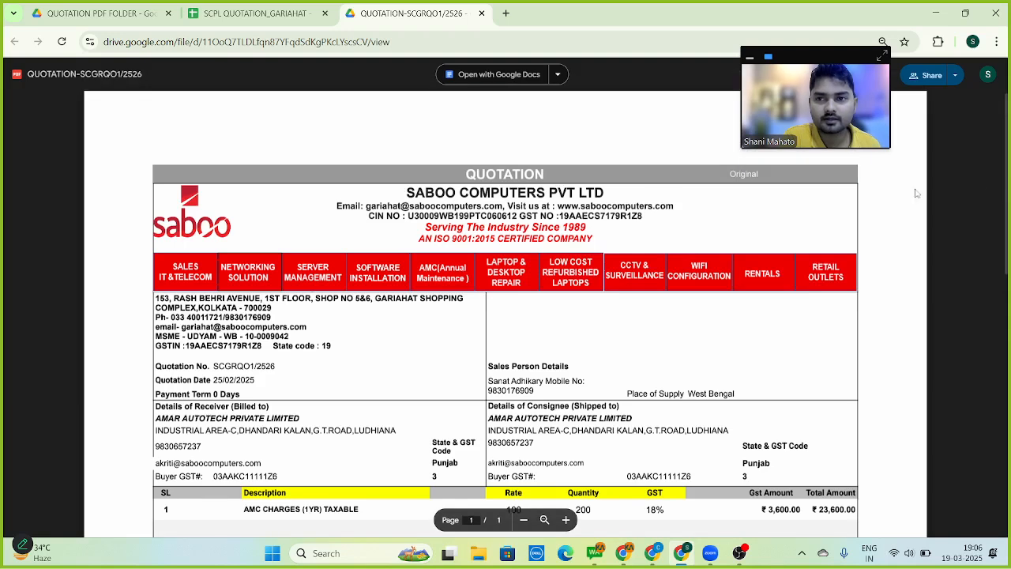
left_click(481, 13)
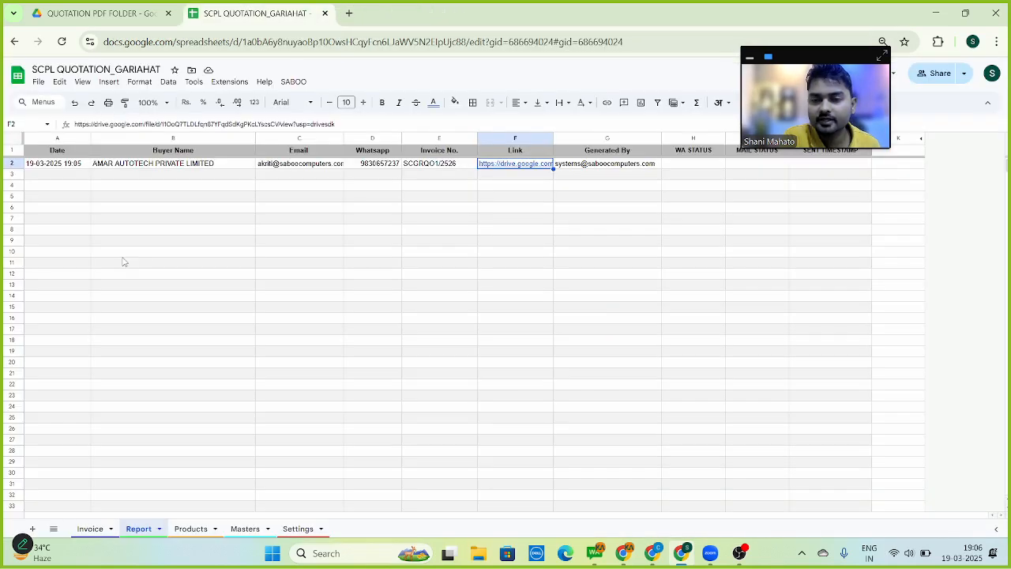
Check the QUOTATION PDF FOLDER in Google Drive for the newly generated quotation PDF, and return to the spreadsheet.
left_click(103, 15)
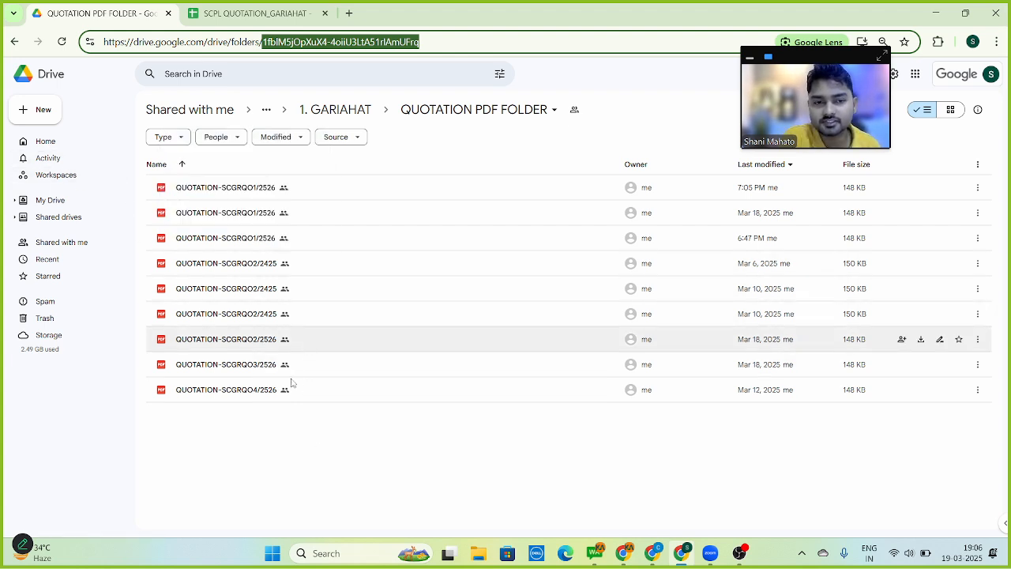
left_click(299, 455)
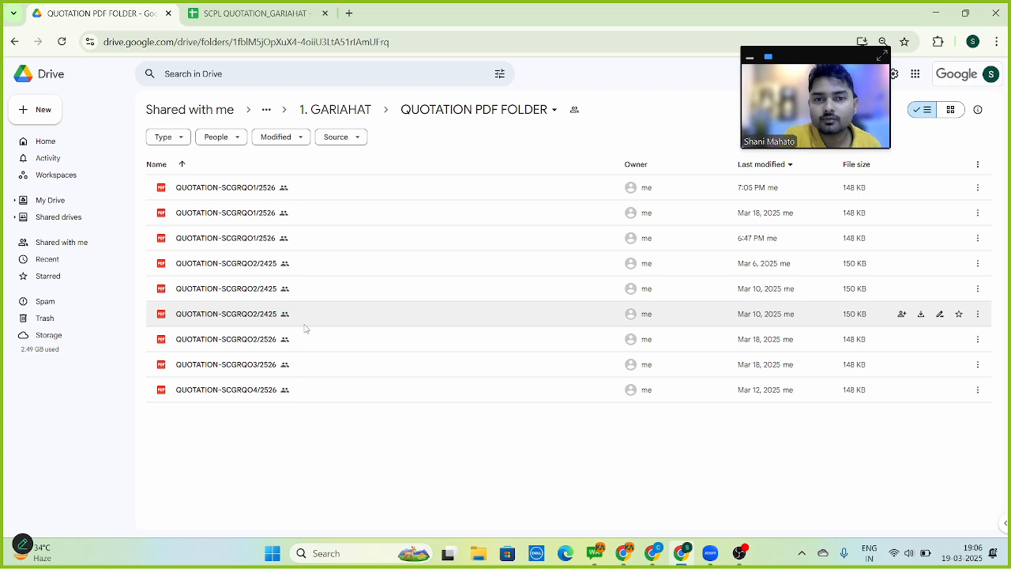
left_click(252, 19)
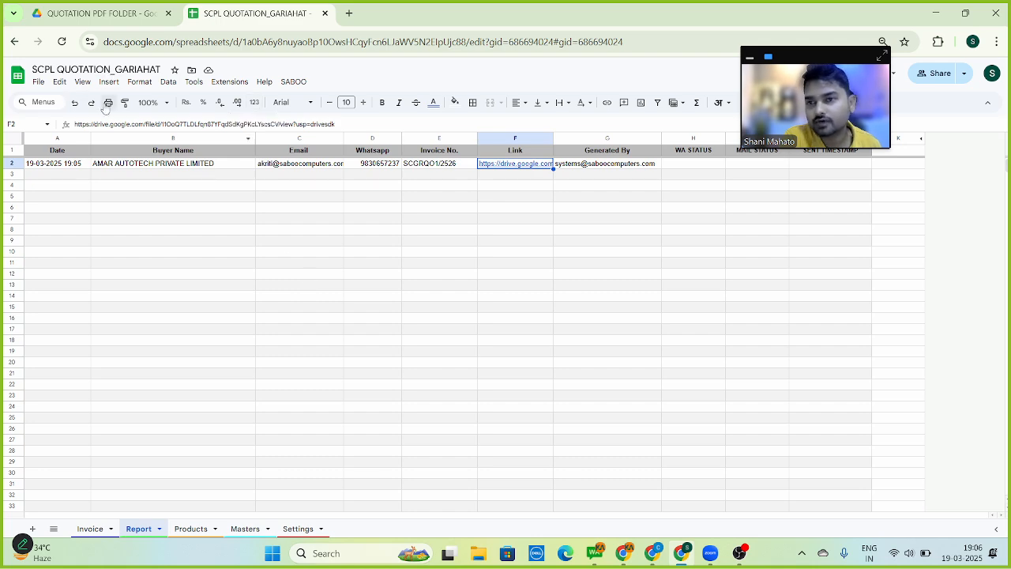
left_click(101, 13)
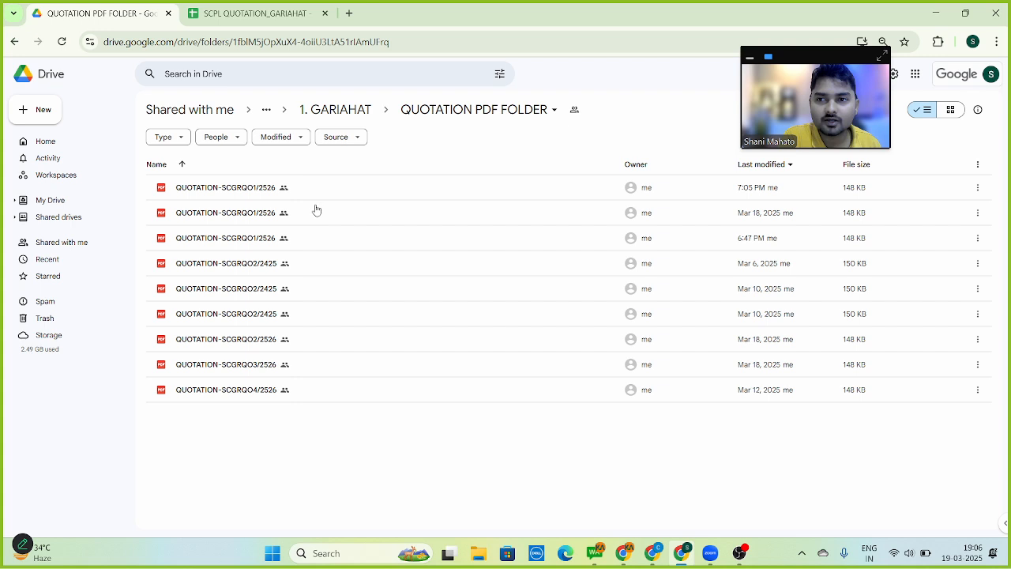
left_click(233, 19)
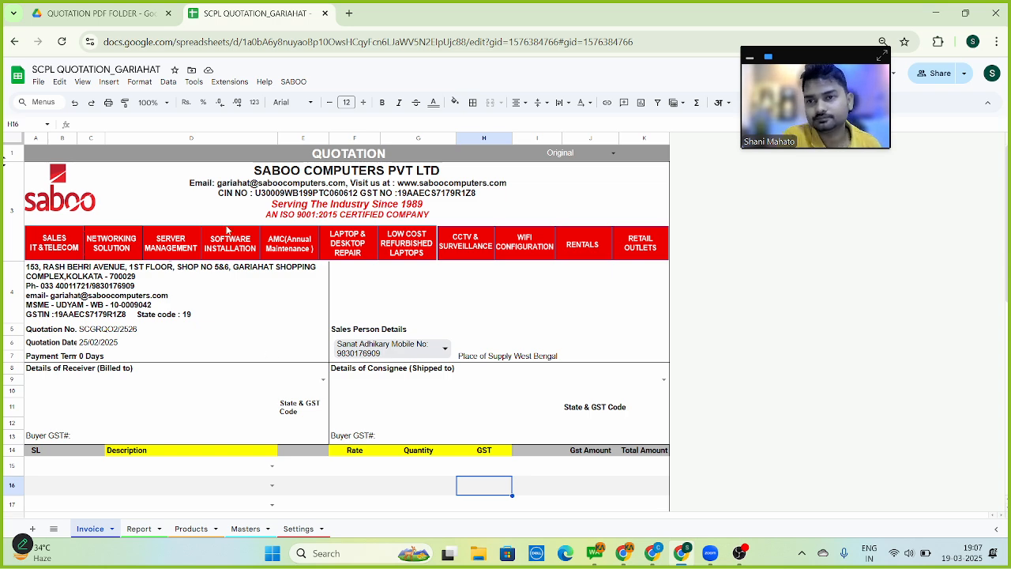
Preview the PDF link recorded in the Report sheet's AMAR AUTOTECH PRIVATE LIMITED row and examine the entry.
left_click(141, 529)
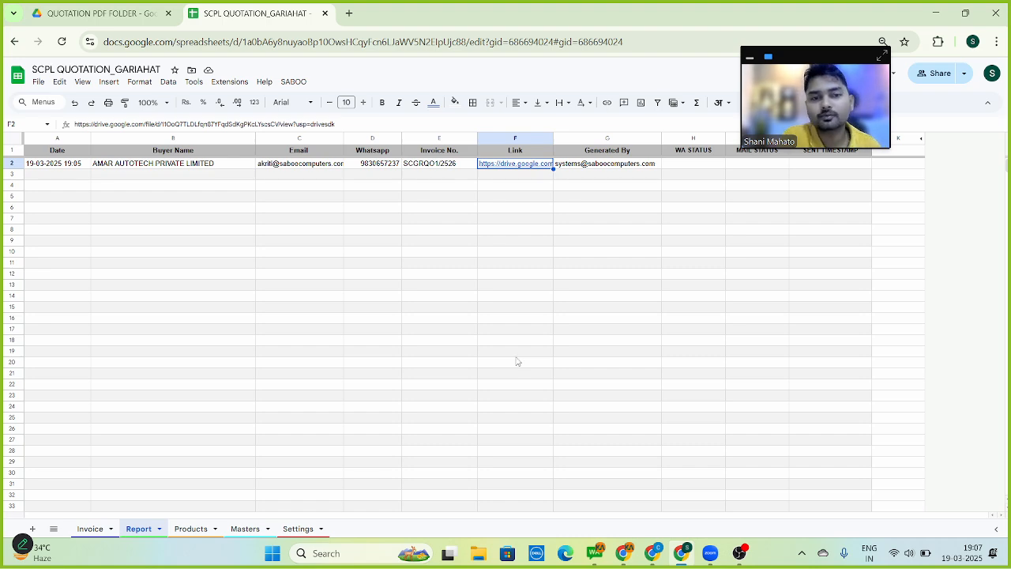
left_click(510, 165)
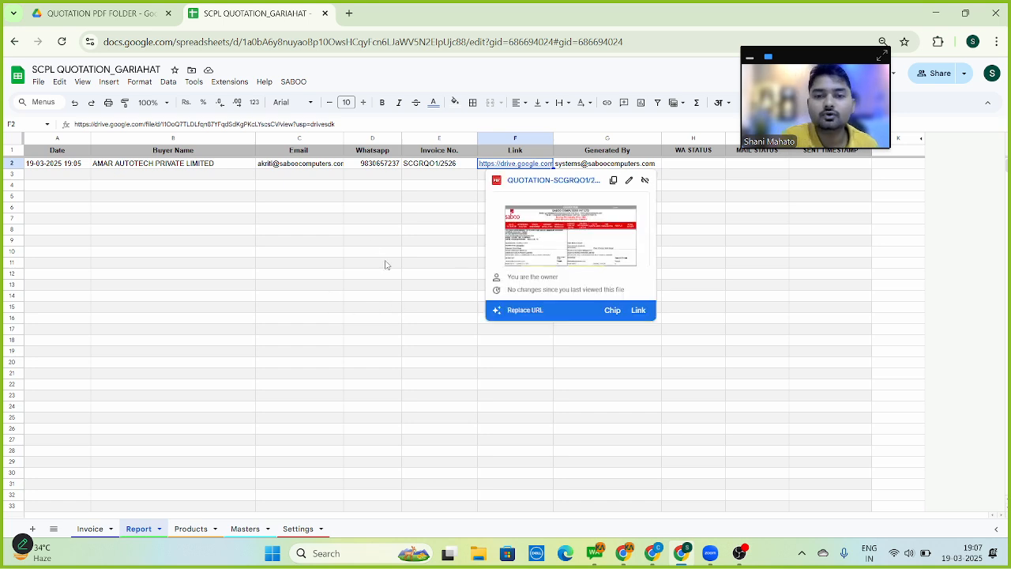
left_click(367, 222)
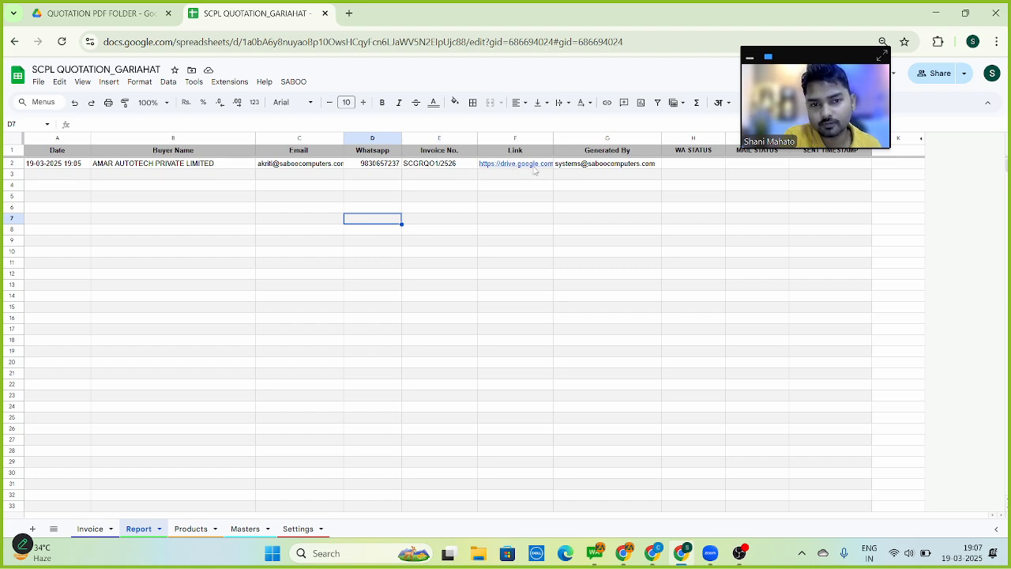
mouse_move(537, 171)
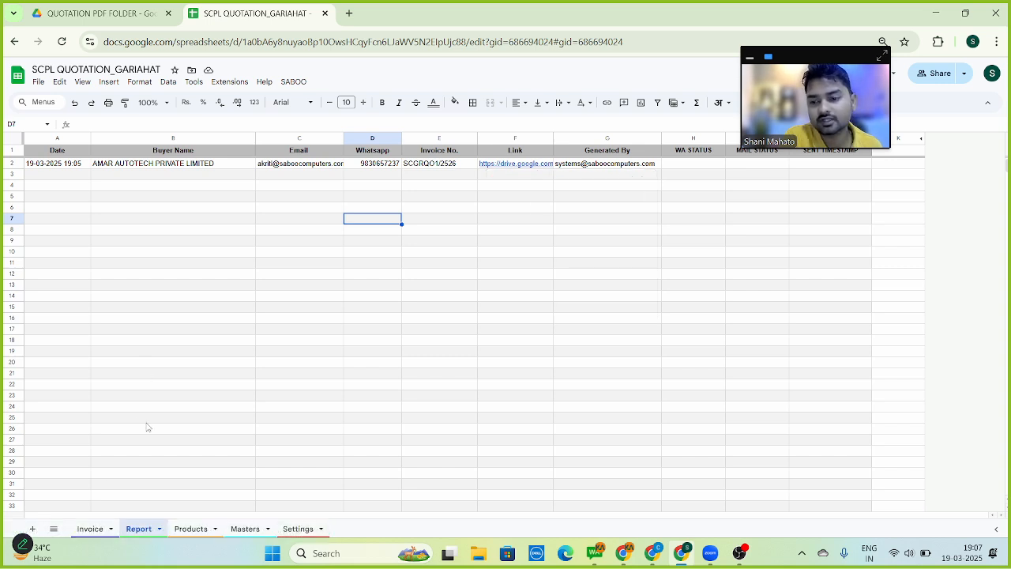
Revisit the Invoice sheet, and go up to the 1. GARIAHAT folder in Google Drive.
left_click(92, 531)
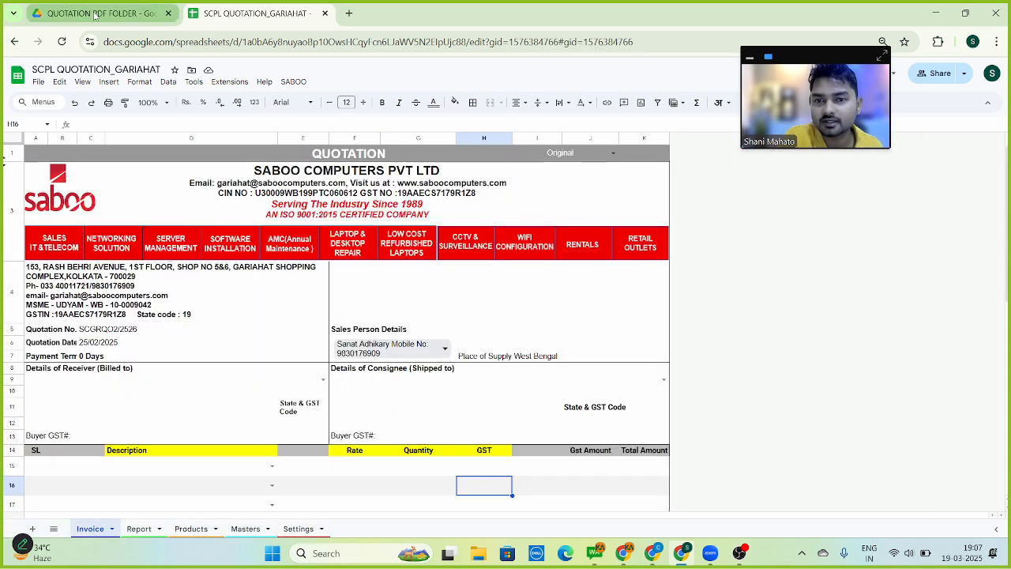
left_click(93, 14)
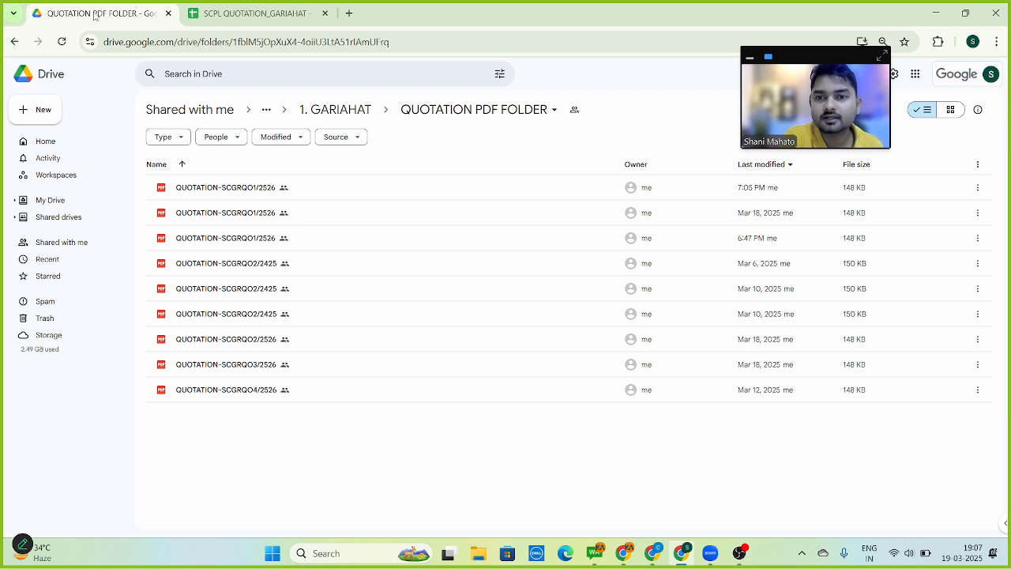
left_click(353, 115)
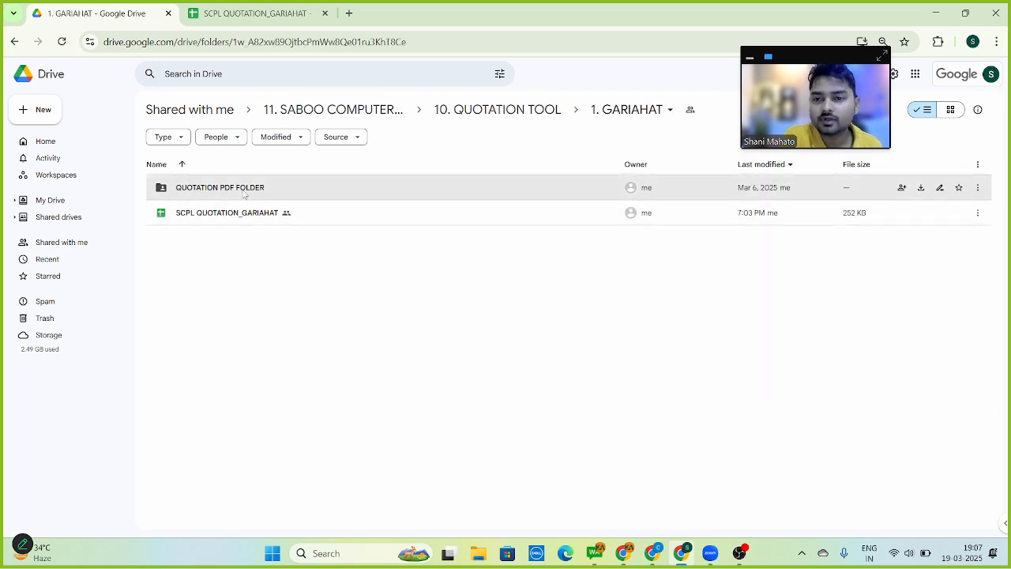
Set the QUOTATION PDF FOLDER's general access to Anyone with the link, and return to the SCPL QUOTATION_GARIAHAT spreadsheet.
right_click(244, 193)
mouse_move(278, 272)
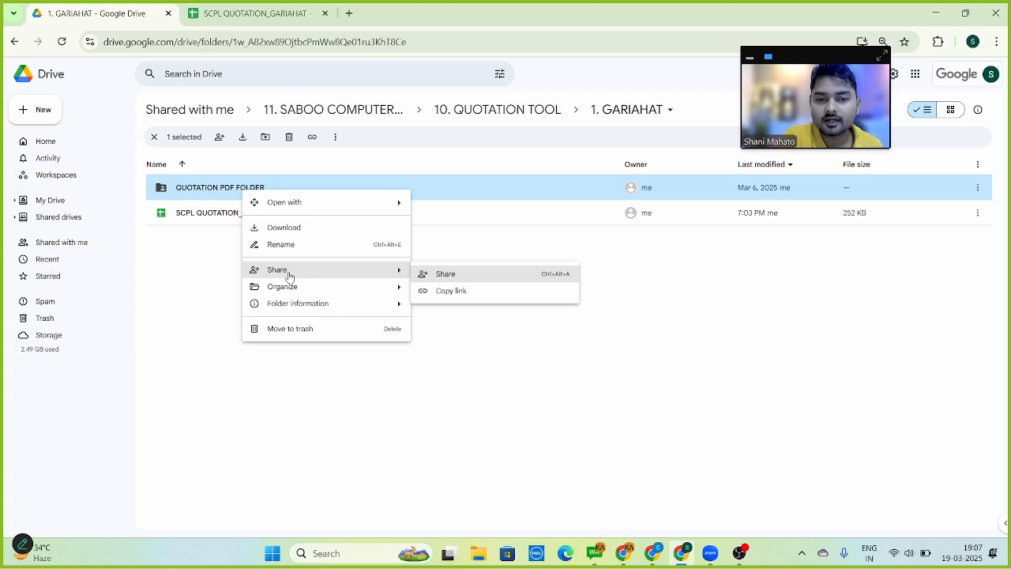
left_click(457, 276)
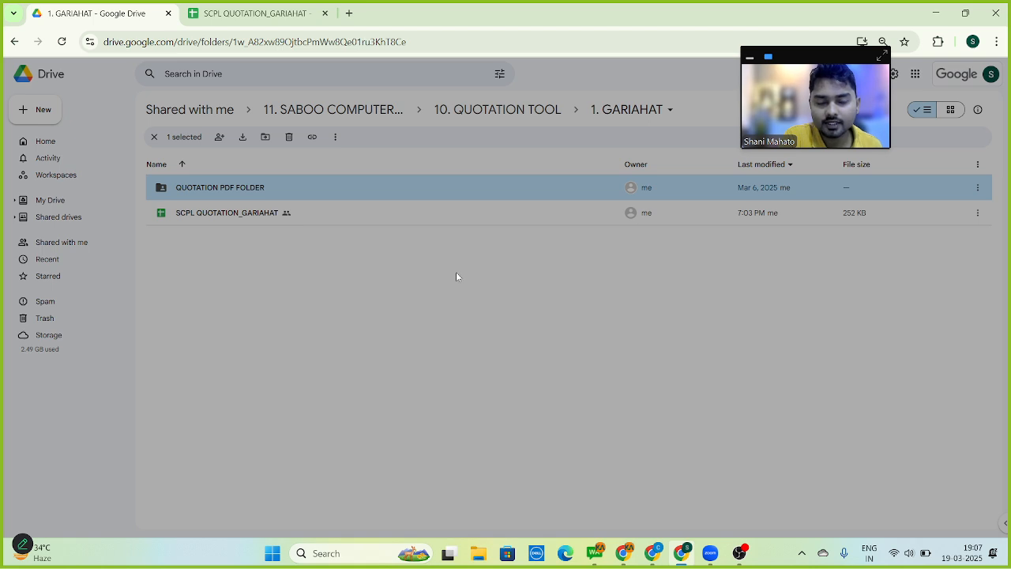
left_click(450, 357)
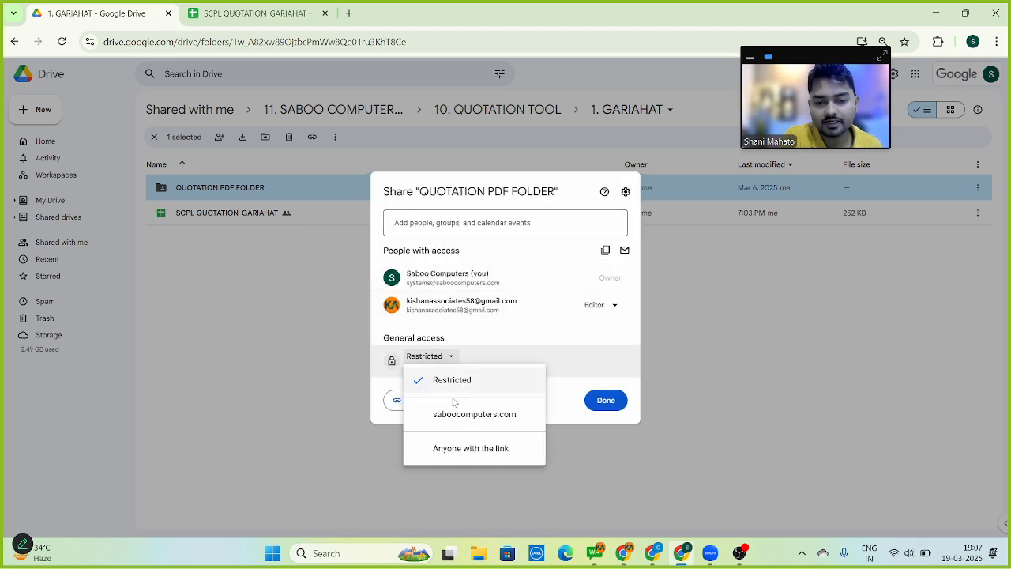
left_click(446, 448)
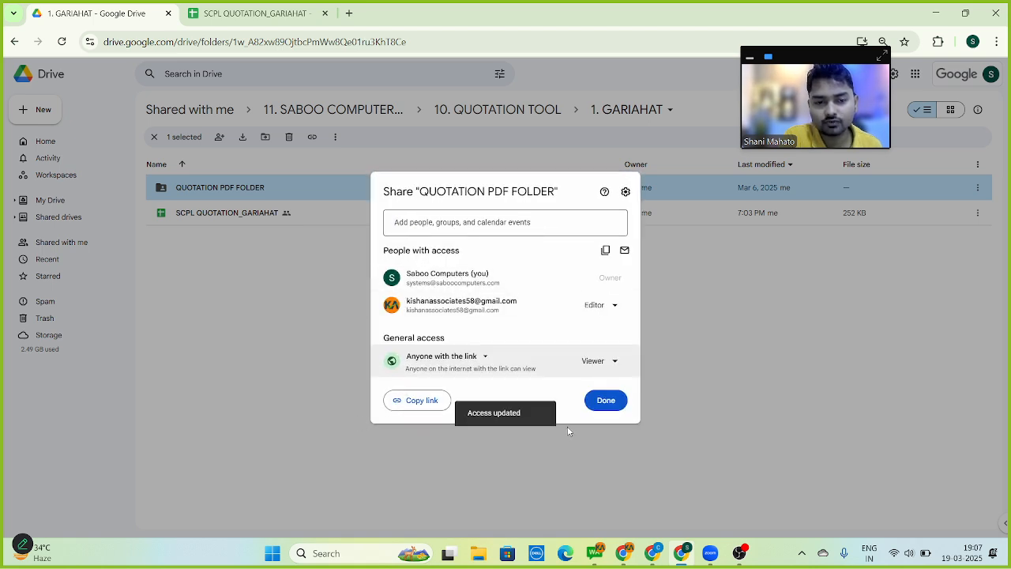
left_click(604, 403)
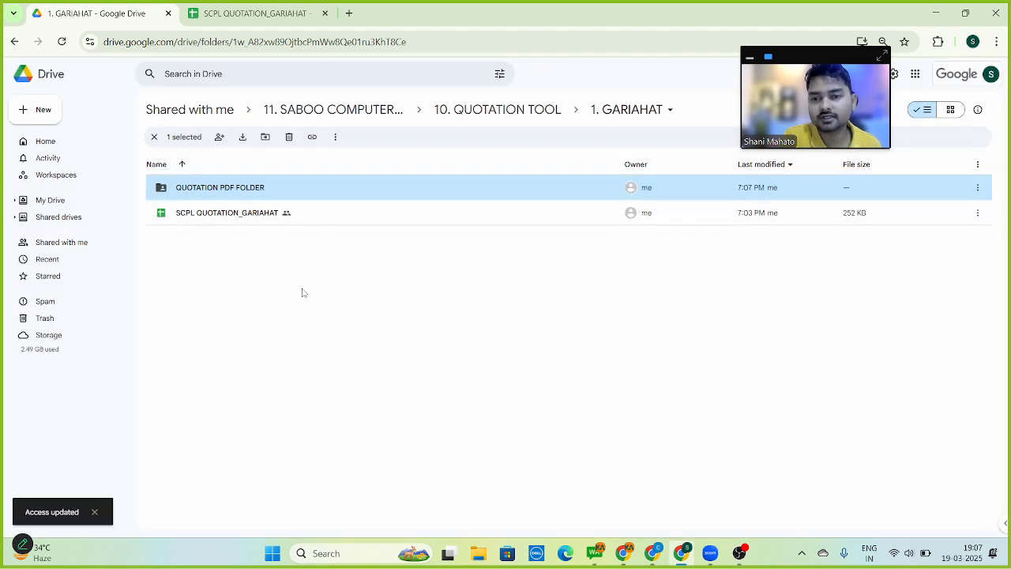
left_click(246, 17)
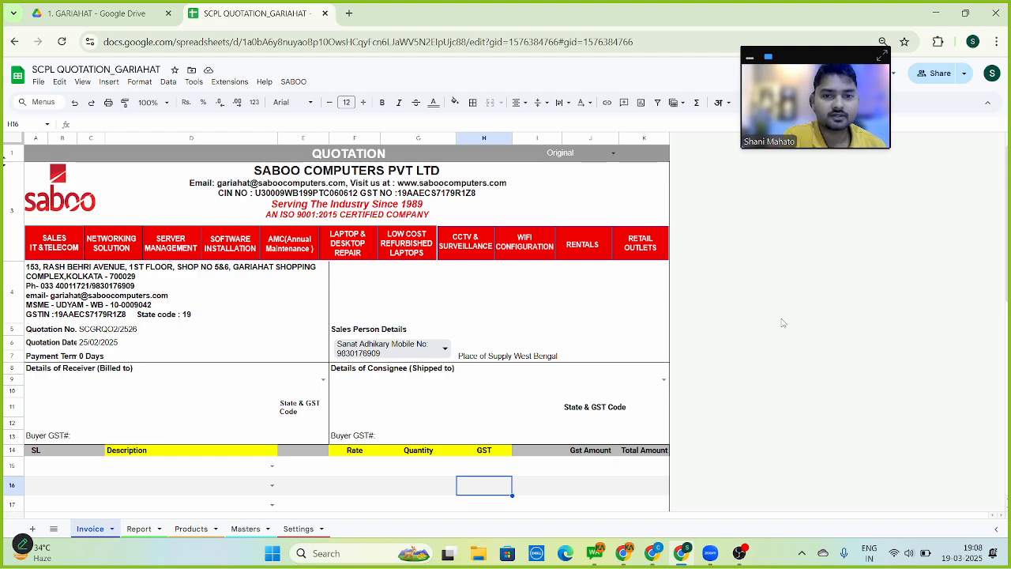
left_click(740, 553)
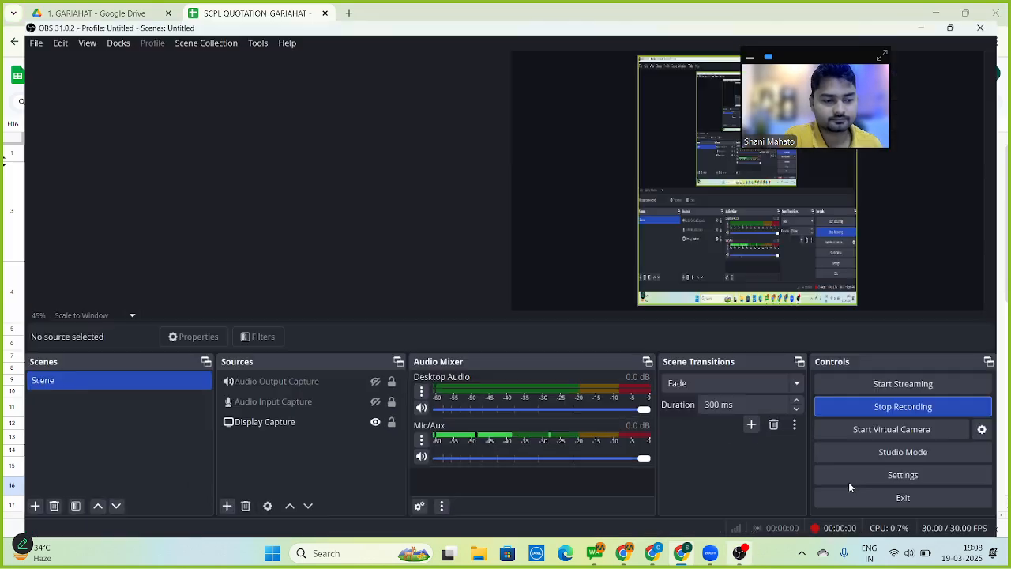